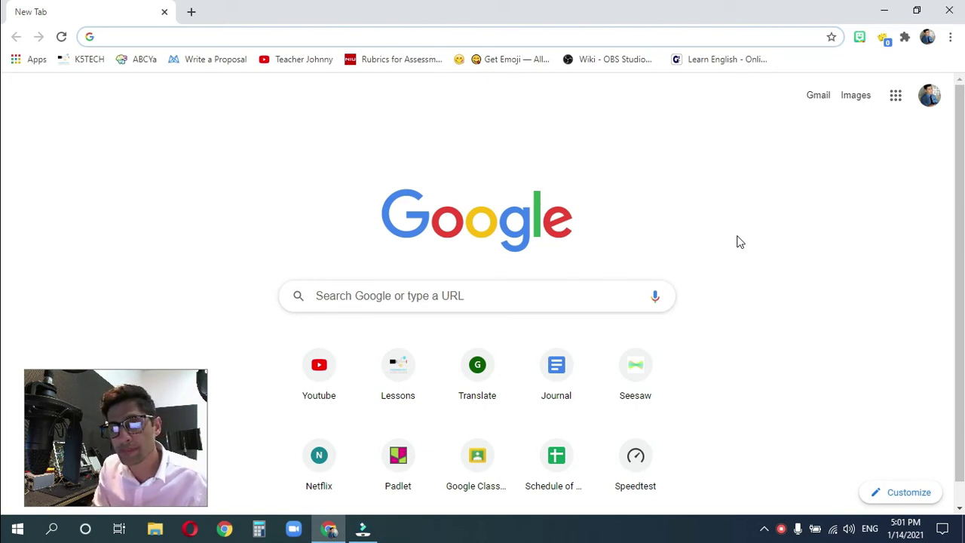
- Open docs.google.com in the new tab using the 'doc' address-bar suggestion
{"action": "type", "text": "doc"}
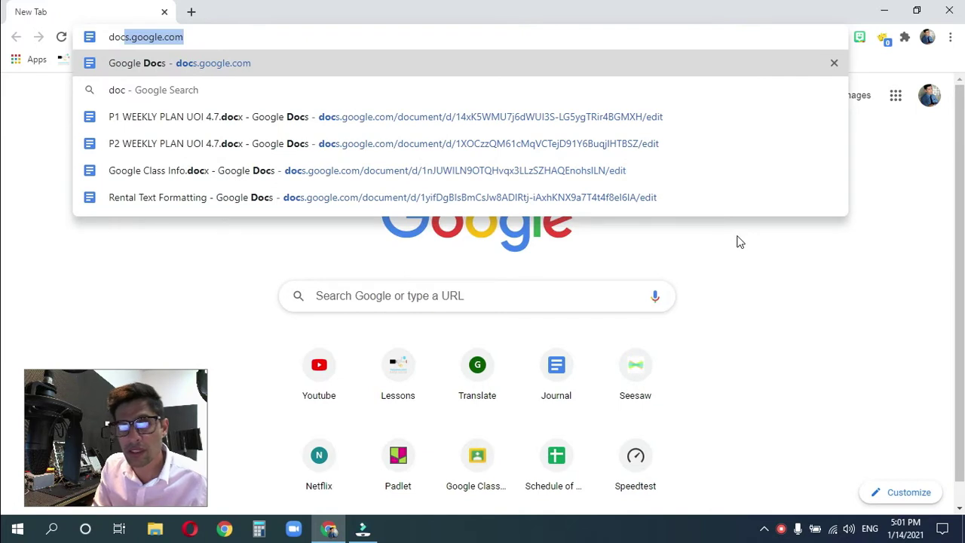
{"action": "key", "text": "Return"}
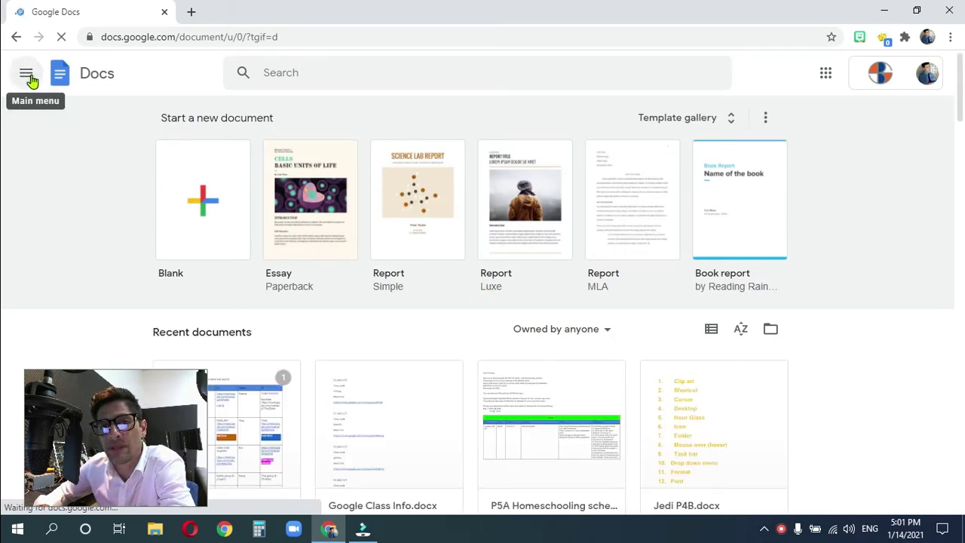
- Switch from Google Docs to Google Forms through the main menu drawer
{"action": "left_click", "coordinate": [27, 79]}
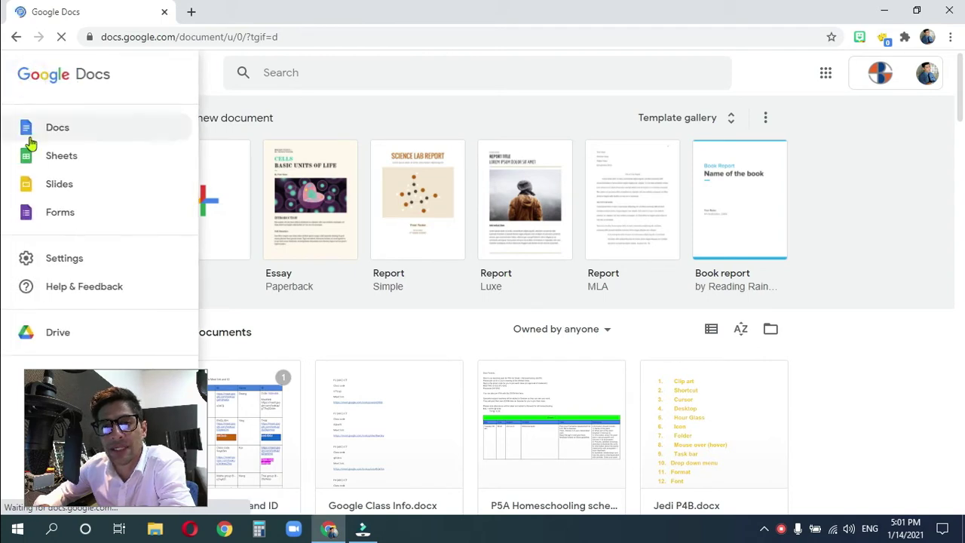
{"action": "left_click", "coordinate": [96, 218]}
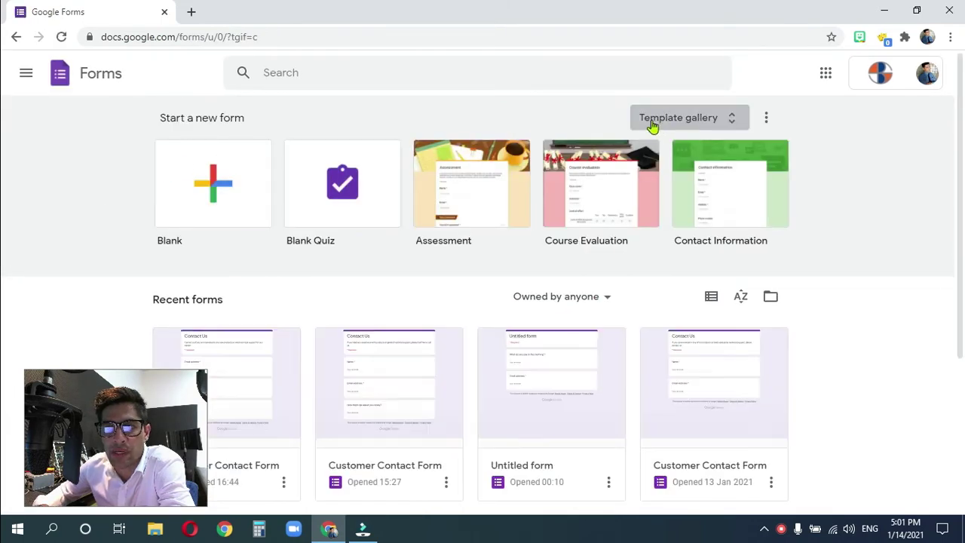
- Start a blank form and title it 'Contact Us'
{"action": "left_click", "coordinate": [209, 187]}
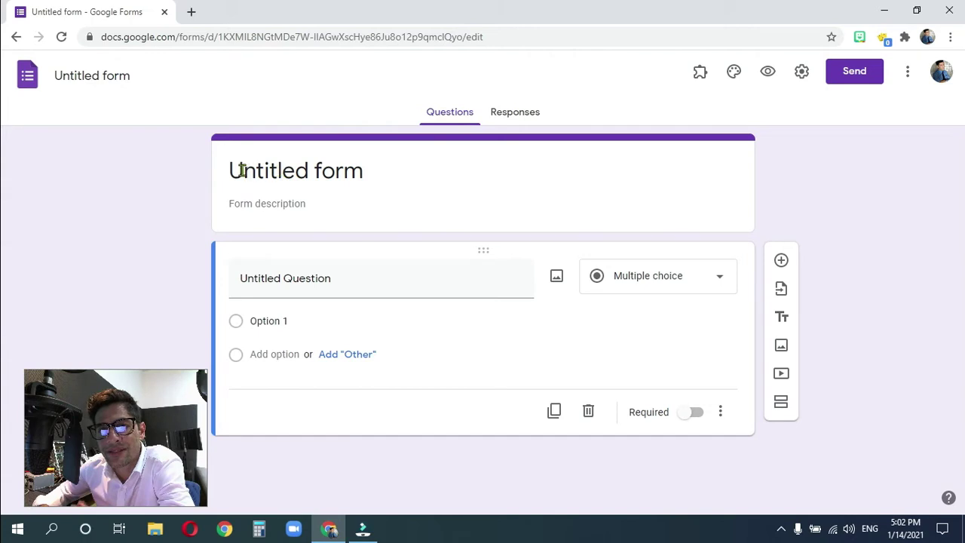
{"action": "left_click", "coordinate": [278, 172]}
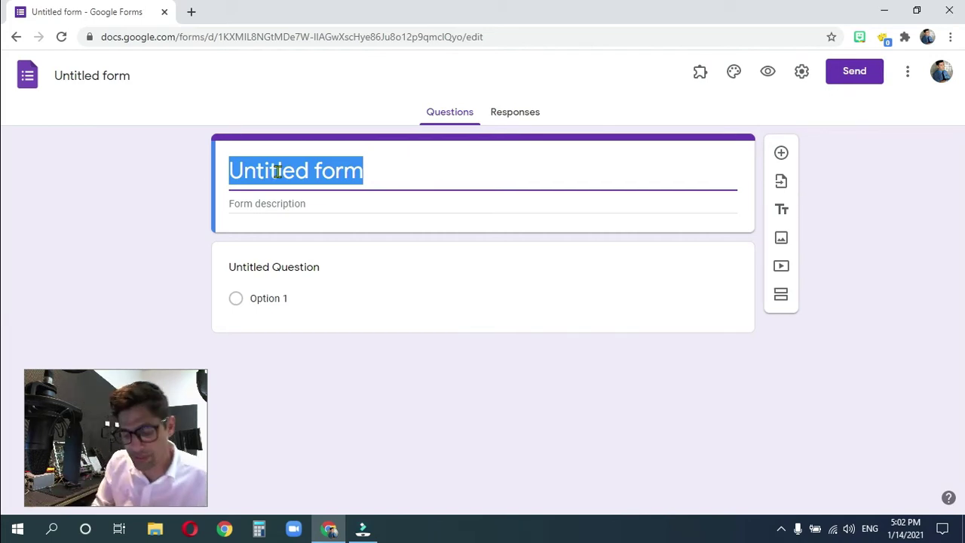
{"action": "type", "text": "Contac"}
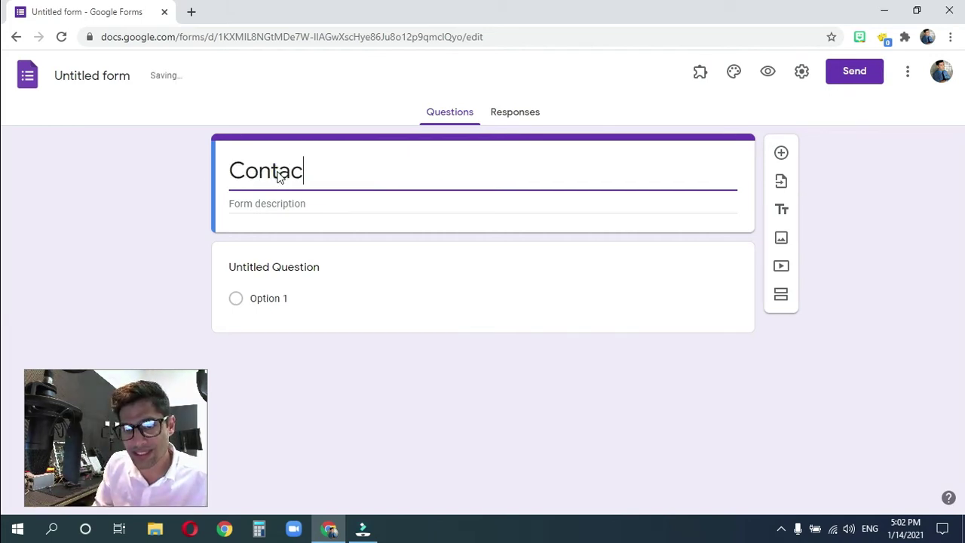
{"action": "type", "text": "t Us"}
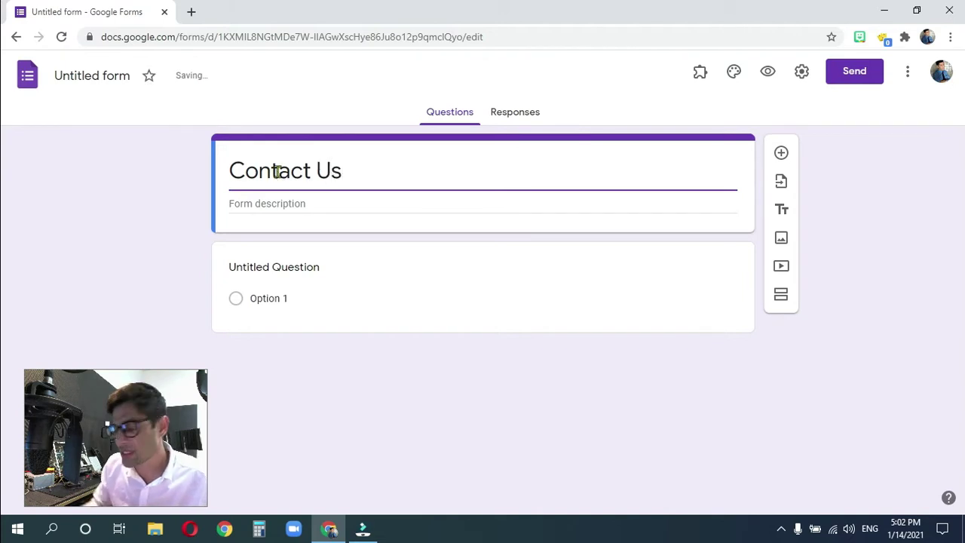
- Rename the form file to 'Customer Contact Form'
{"action": "left_click", "coordinate": [71, 75]}
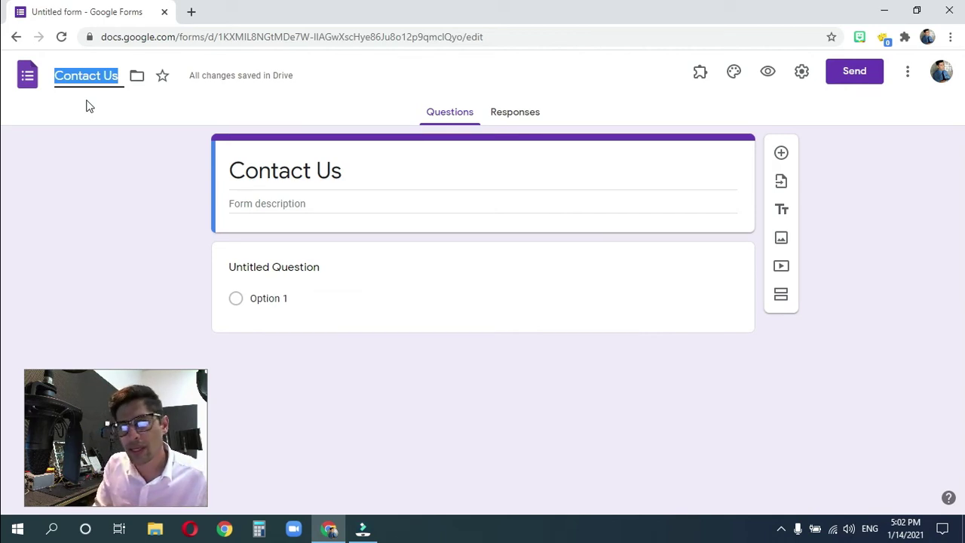
{"action": "type", "text": "Customer"}
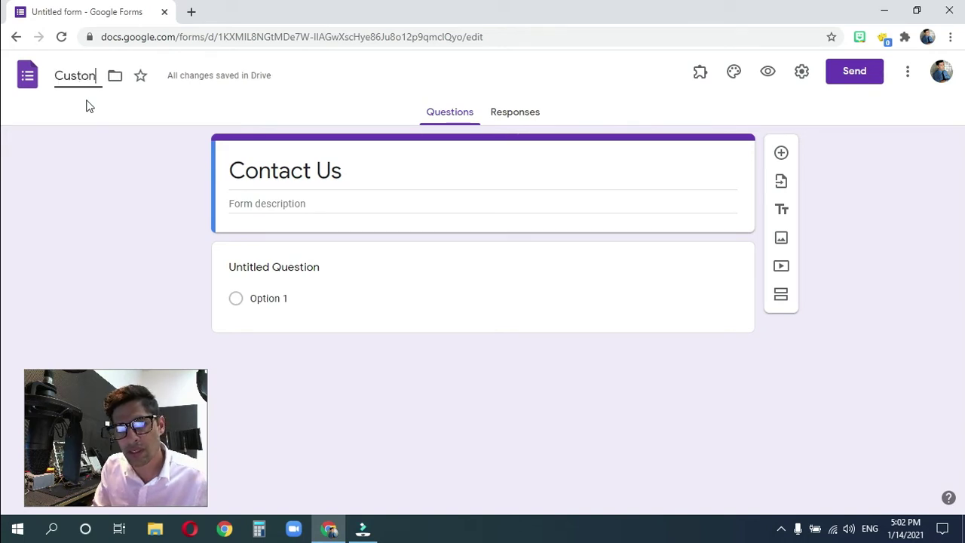
{"action": "type", "text": " Con"}
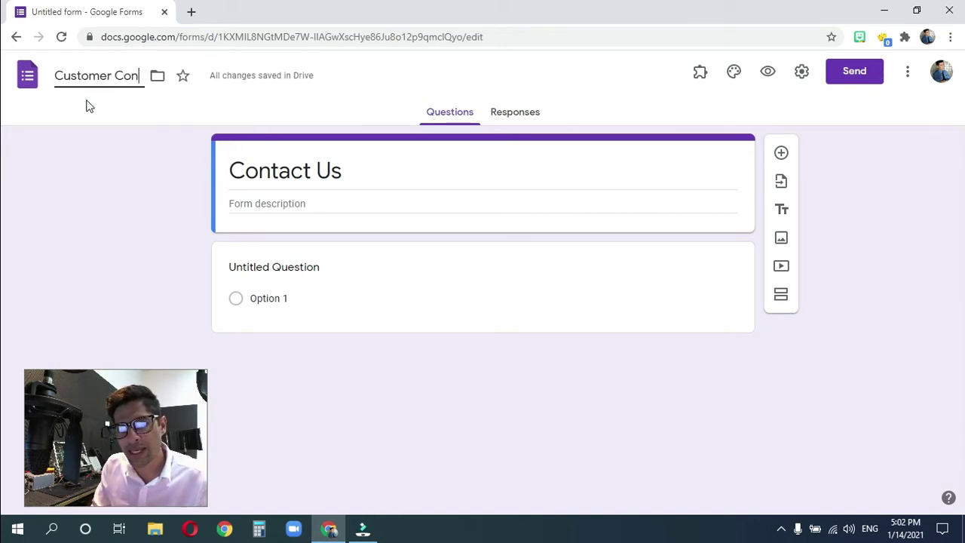
{"action": "type", "text": "tacto"}
{"action": "key", "text": "BackSpace"}
{"action": "type", "text": "Form"}
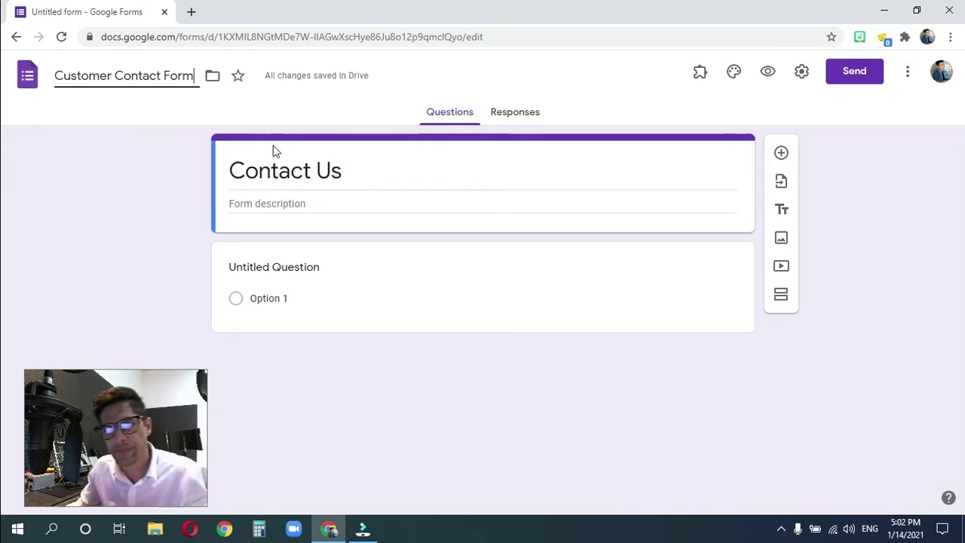
- Add the description 'If you are interested in any products or need technical support, please contact us.'
{"action": "left_click", "coordinate": [369, 172]}
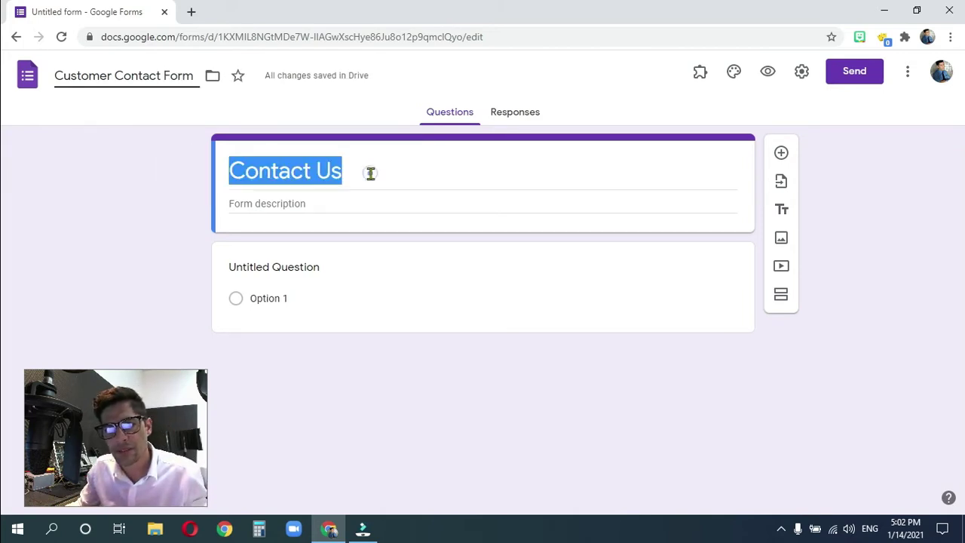
{"action": "left_click", "coordinate": [276, 204]}
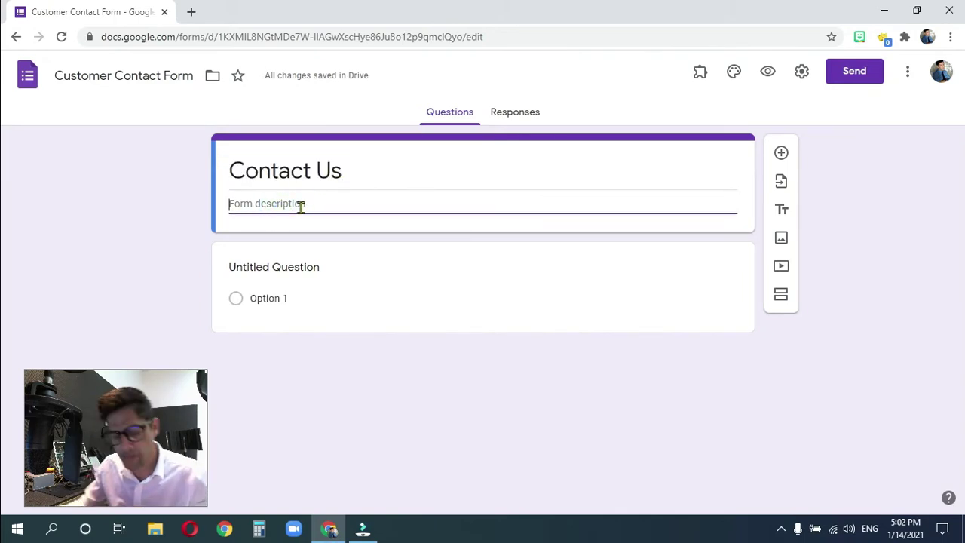
{"action": "type", "text": "If y"}
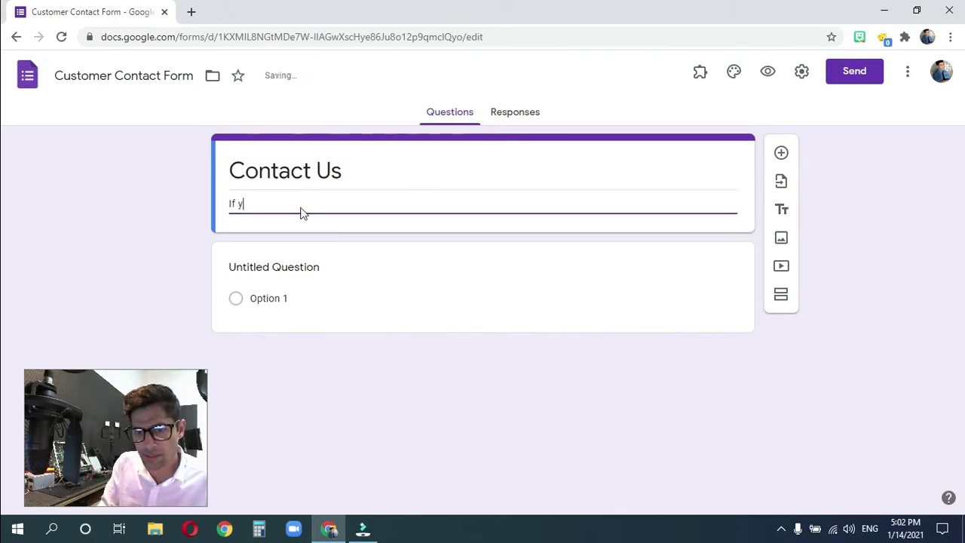
{"action": "type", "text": "ou are interested "}
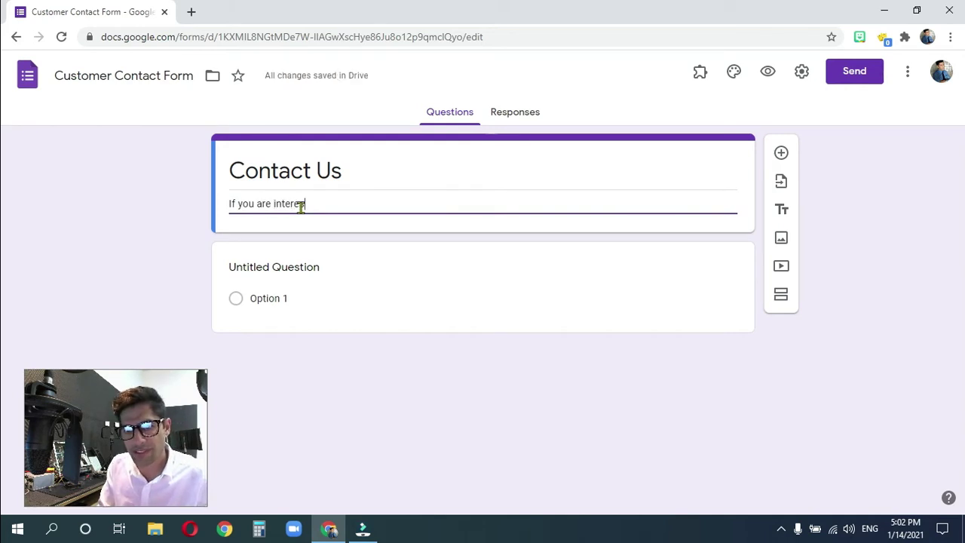
{"action": "type", "text": "in any products or need"}
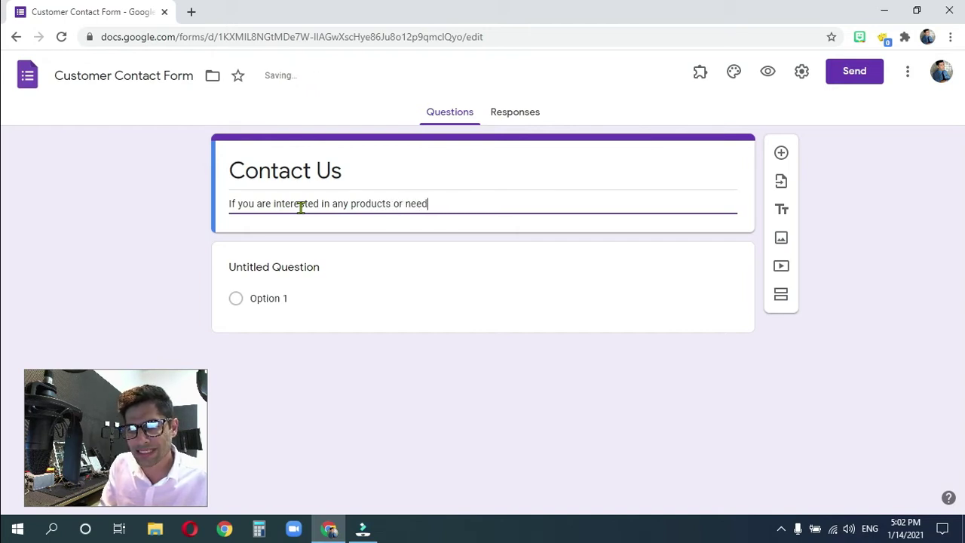
{"action": "type", "text": " technical "}
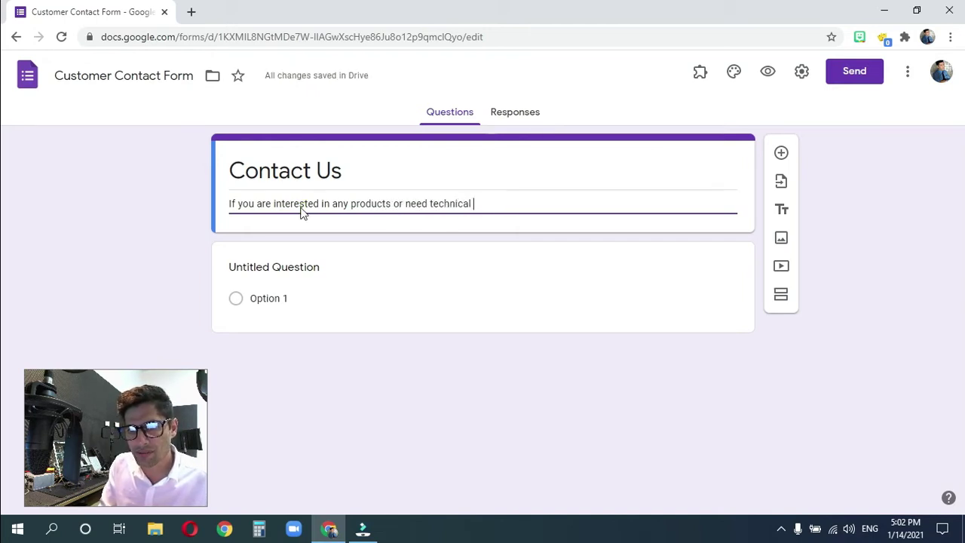
{"action": "type", "text": "support, please contact us."}
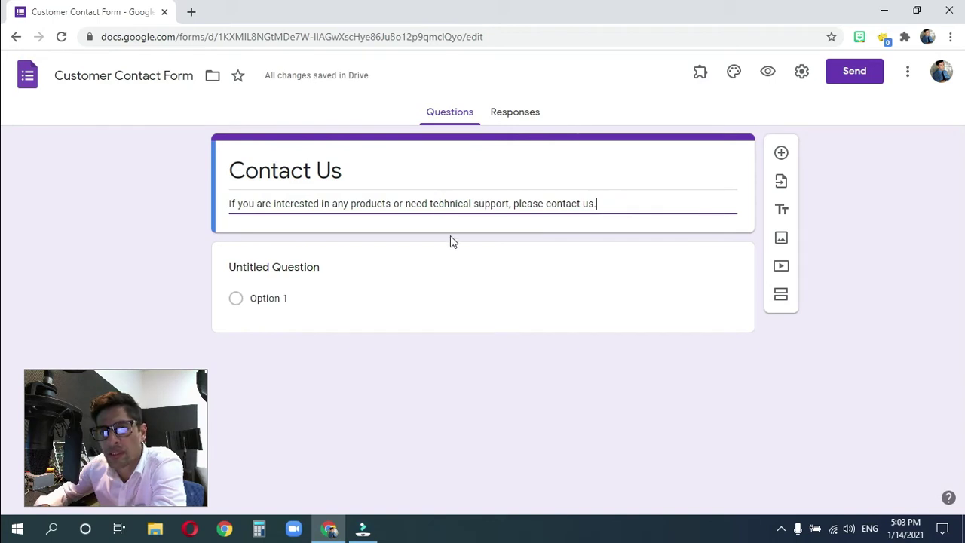
- Make the first question a required short-answer question titled 'Name'
{"action": "left_click", "coordinate": [402, 278]}
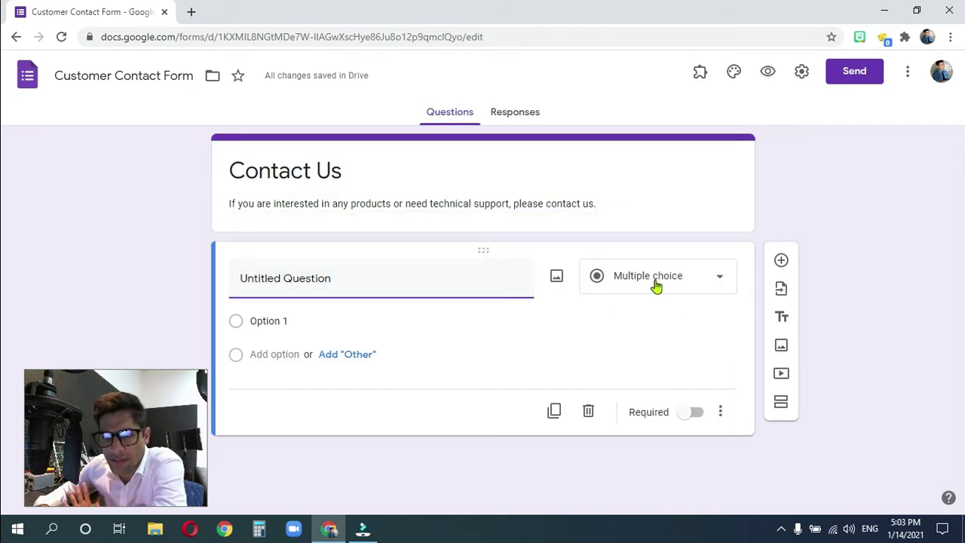
{"action": "left_click", "coordinate": [716, 285]}
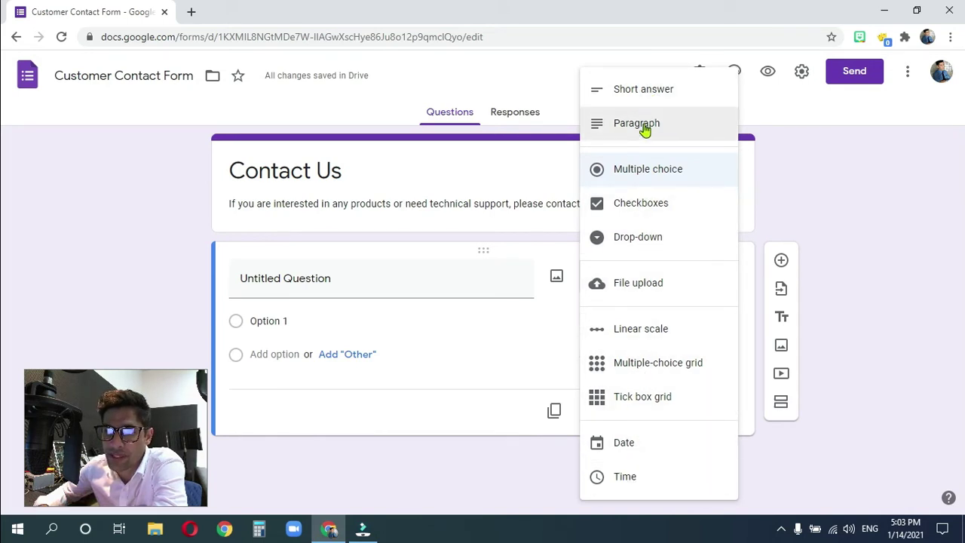
{"action": "left_click", "coordinate": [641, 91]}
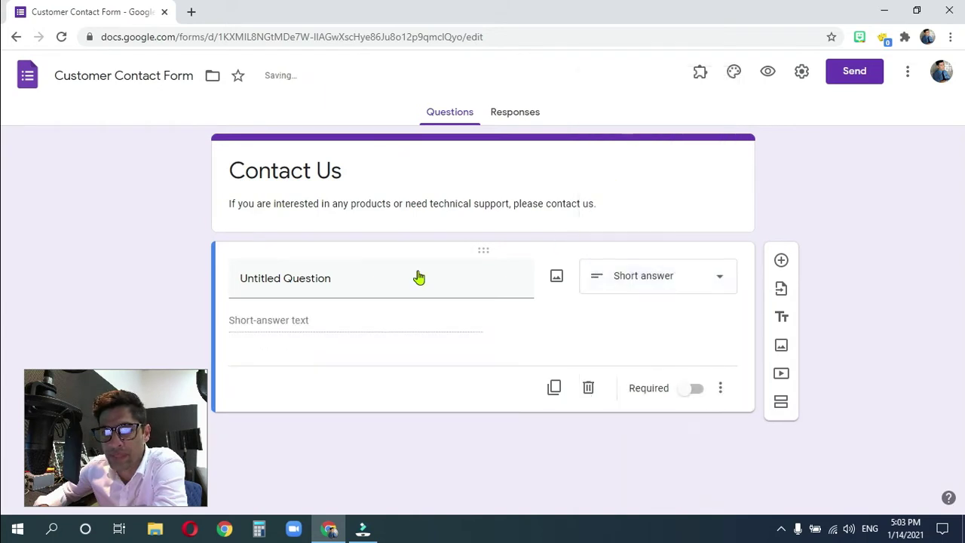
{"action": "left_click", "coordinate": [271, 282]}
{"action": "type", "text": "Name"}
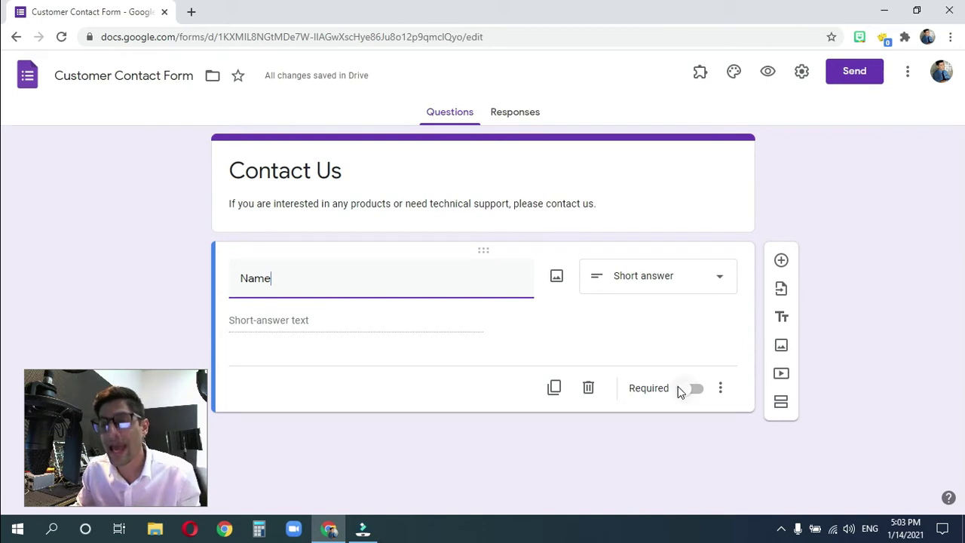
{"action": "left_click", "coordinate": [685, 390]}
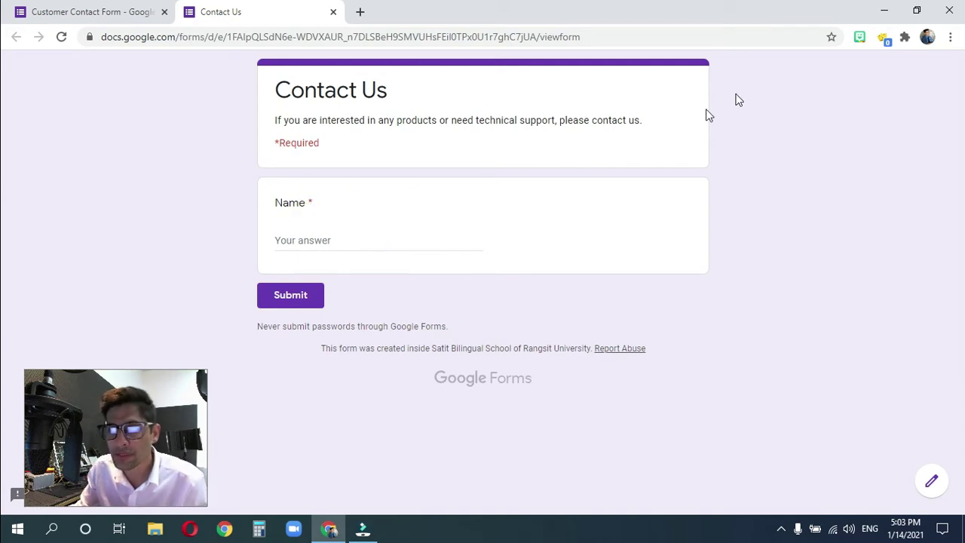
- Close the preview and duplicate the Name question as a new 'Email Address' question
{"action": "left_click", "coordinate": [333, 12]}
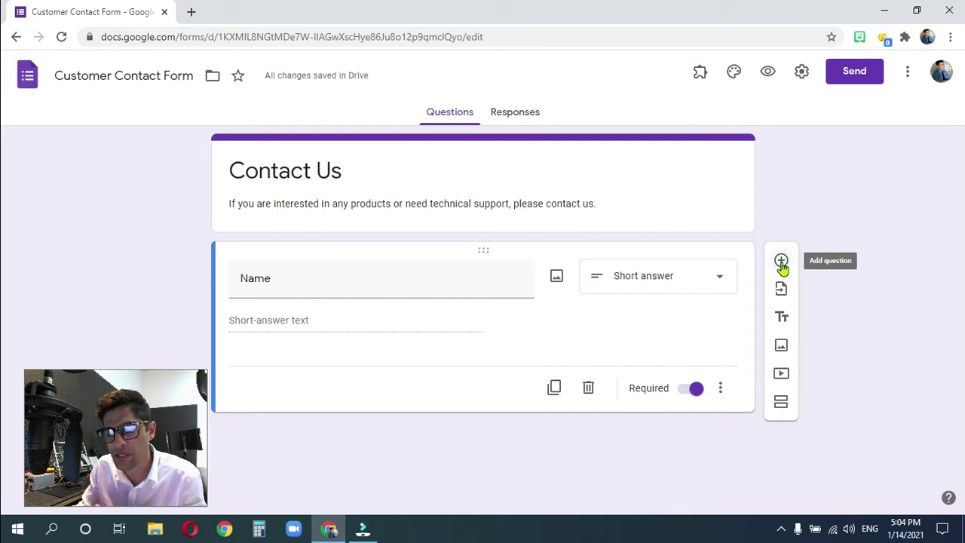
{"action": "left_click", "coordinate": [556, 388]}
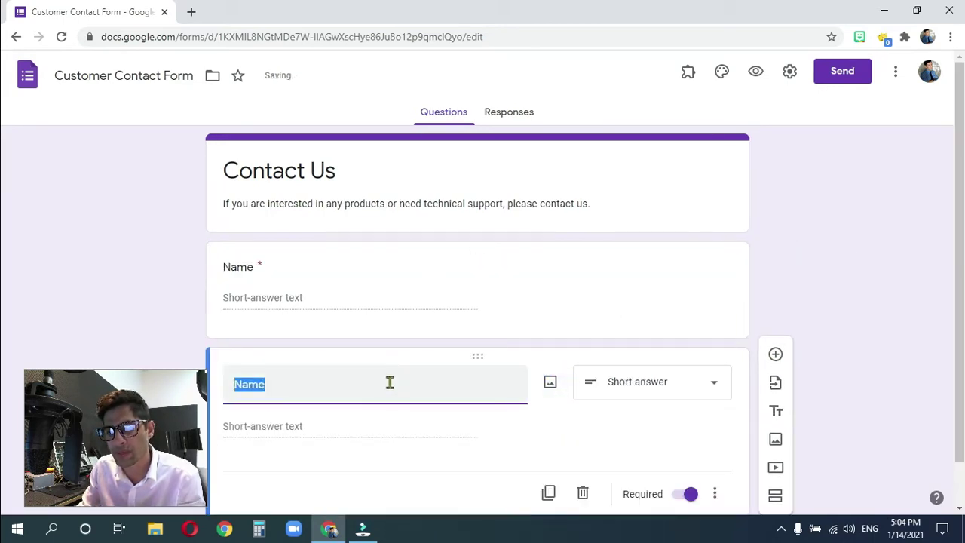
{"action": "type", "text": "Email Address"}
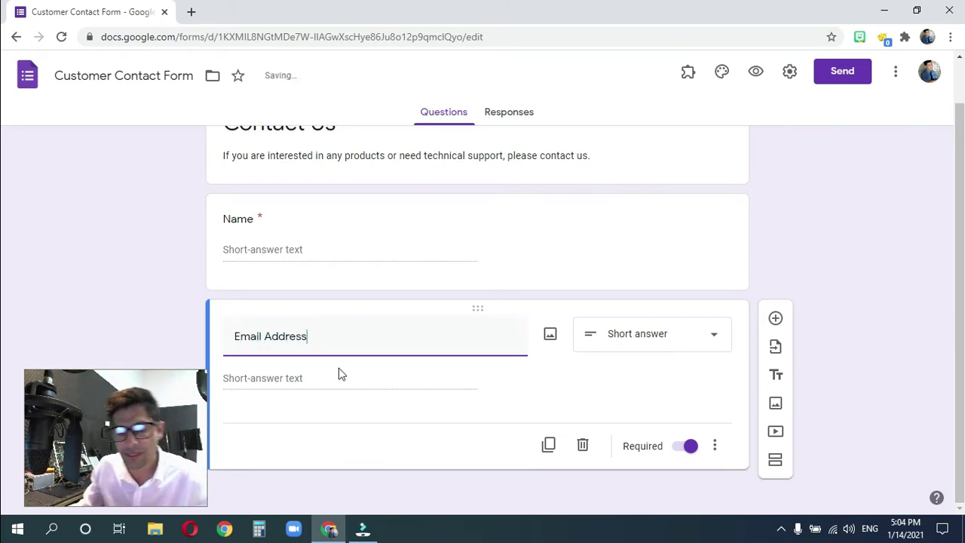
{"action": "left_click", "coordinate": [287, 379]}
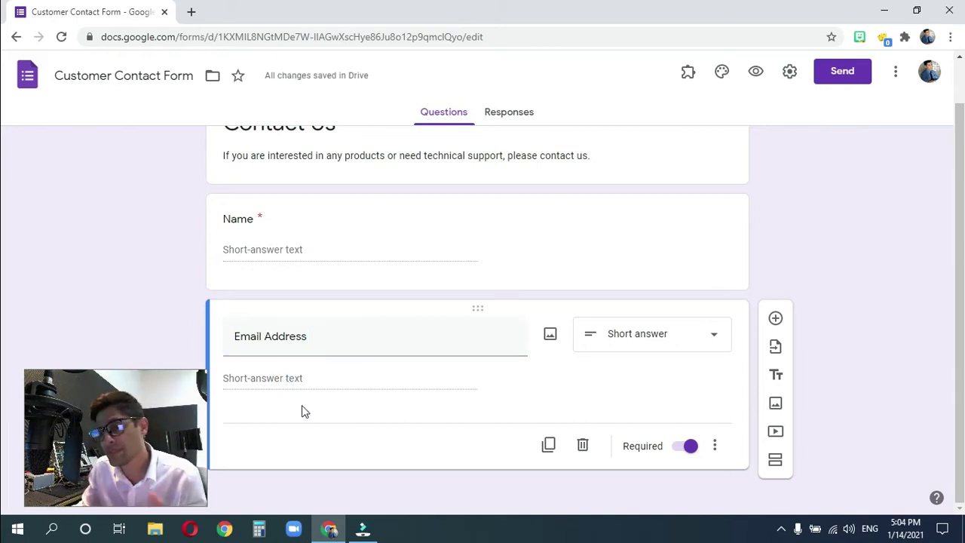
- Add response validation requiring Text that is an email address
{"action": "left_click", "coordinate": [714, 447]}
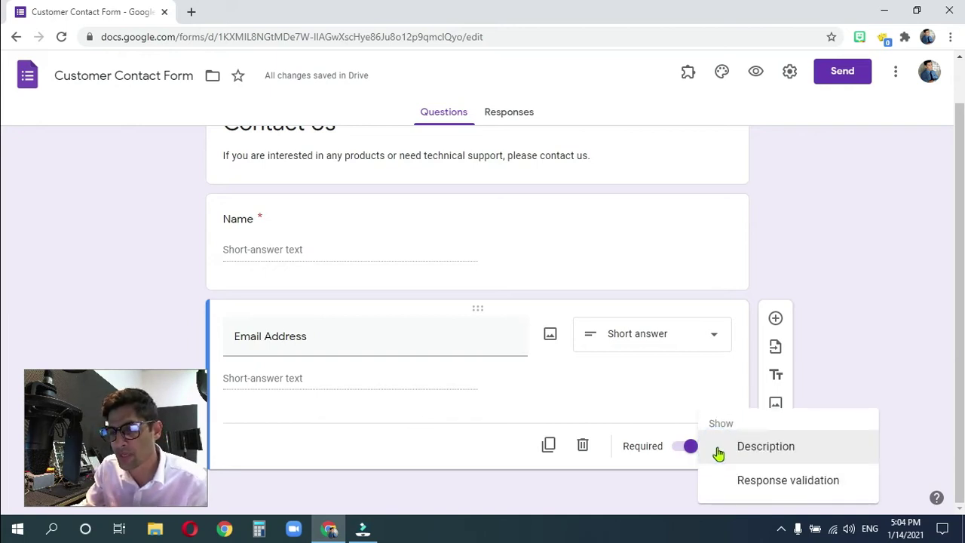
{"action": "left_click", "coordinate": [788, 487]}
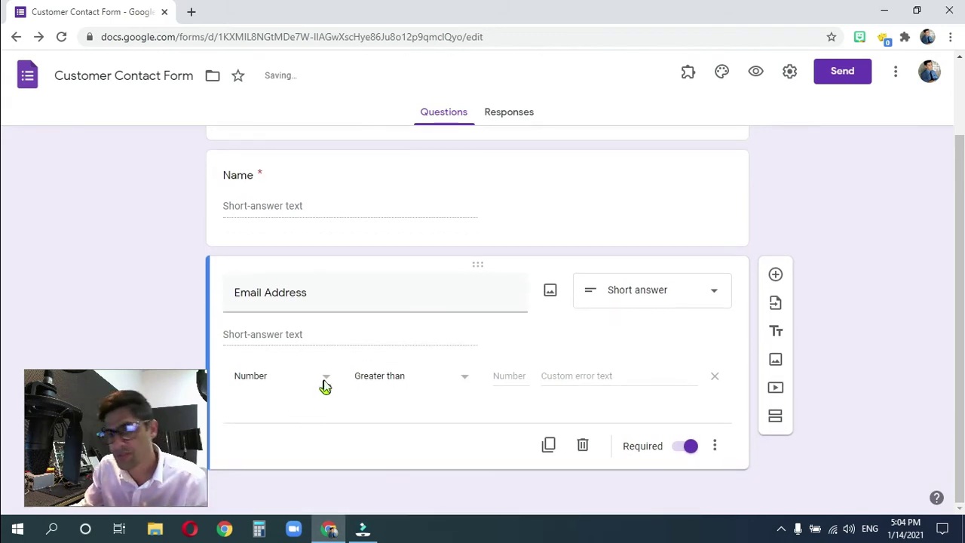
{"action": "left_click", "coordinate": [325, 385]}
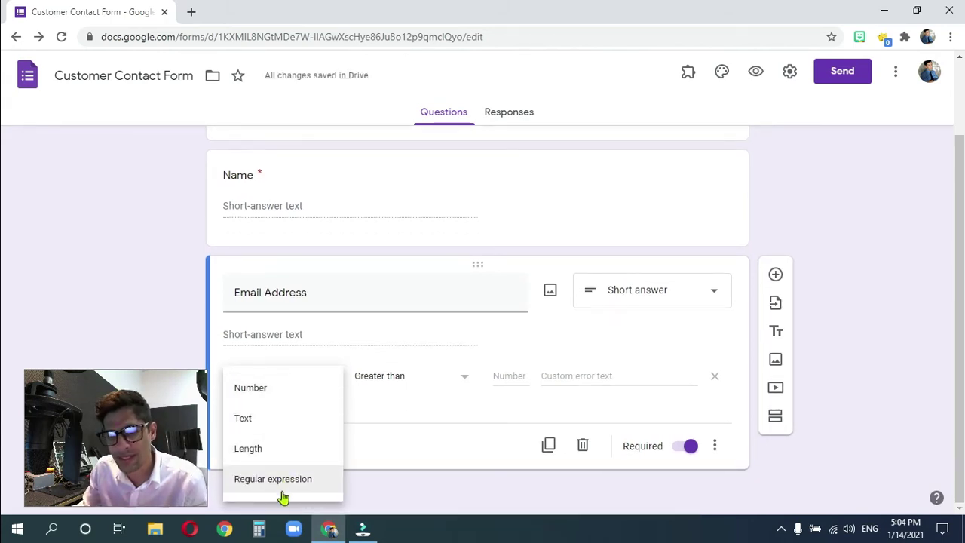
{"action": "left_click", "coordinate": [254, 427]}
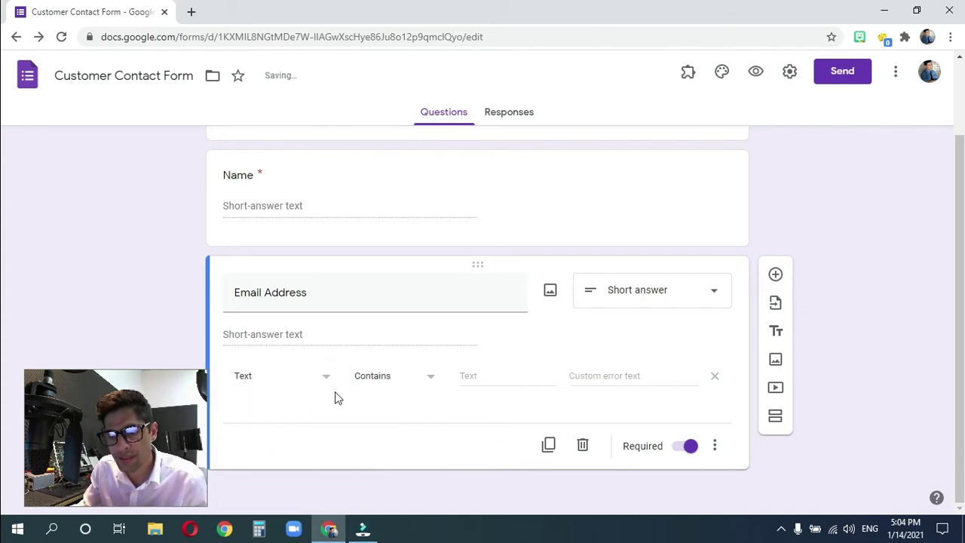
{"action": "left_click", "coordinate": [420, 385]}
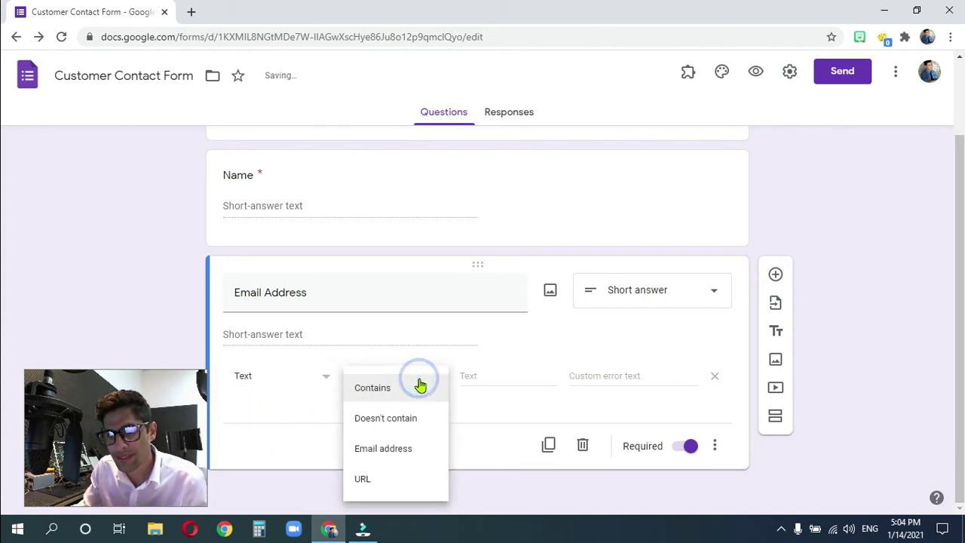
{"action": "left_click", "coordinate": [395, 450]}
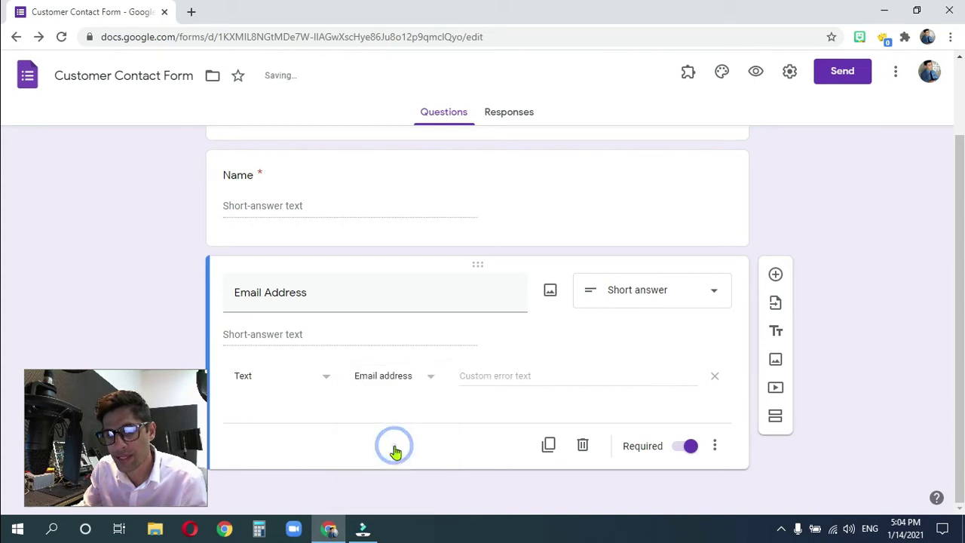
- Set the validation error to 'Please check your email address. Thank you.'
{"action": "left_click", "coordinate": [466, 375]}
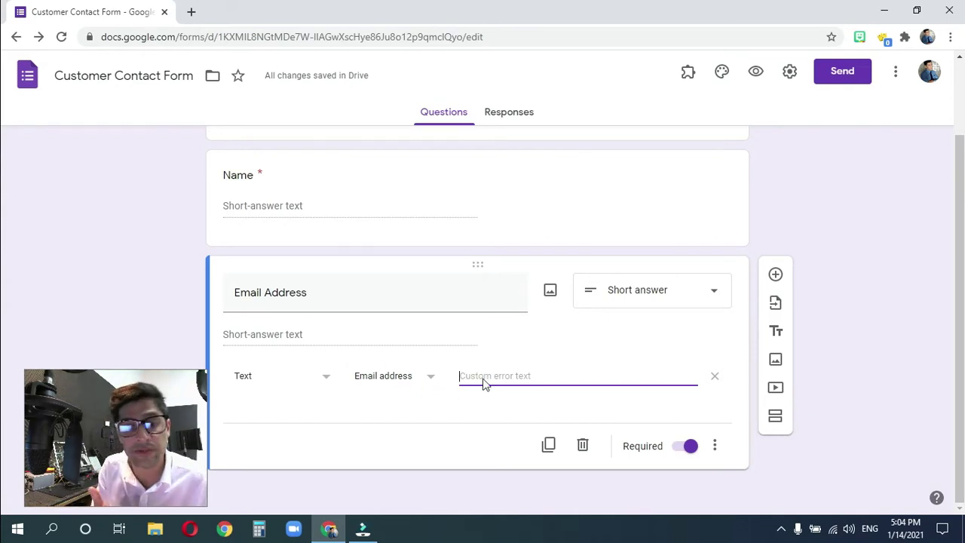
{"action": "type", "text": "Please"}
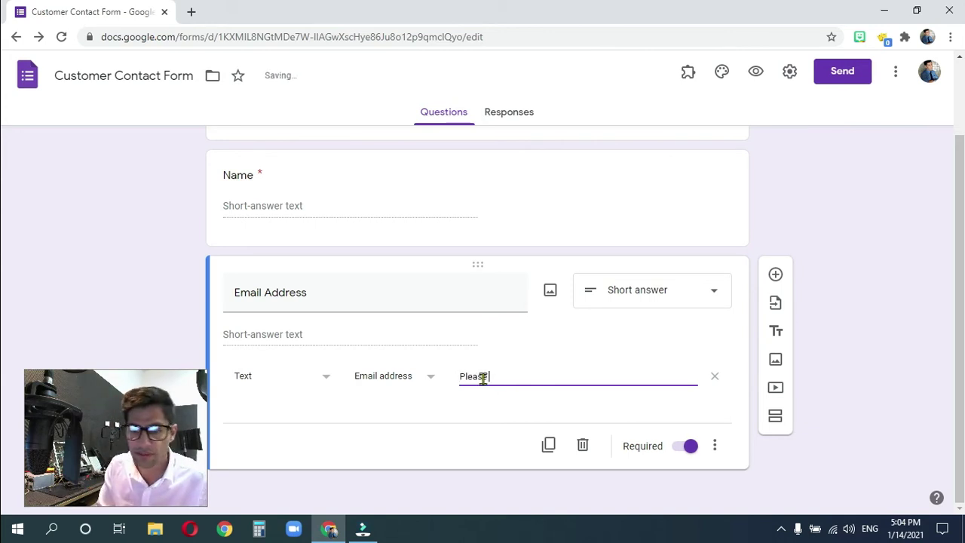
{"action": "type", "text": " chek yo"}
{"action": "key", "text": "BackSpace"}
{"action": "key", "text": "BackSpace"}
{"action": "key", "text": "BackSpace"}
{"action": "key", "text": "BackSpace"}
{"action": "type", "text": "ck"}
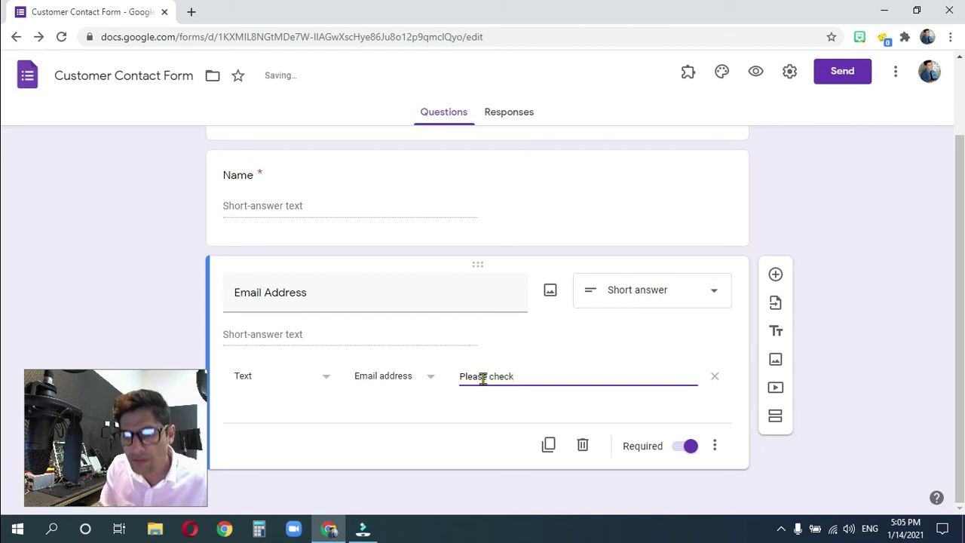
{"action": "type", "text": " our"}
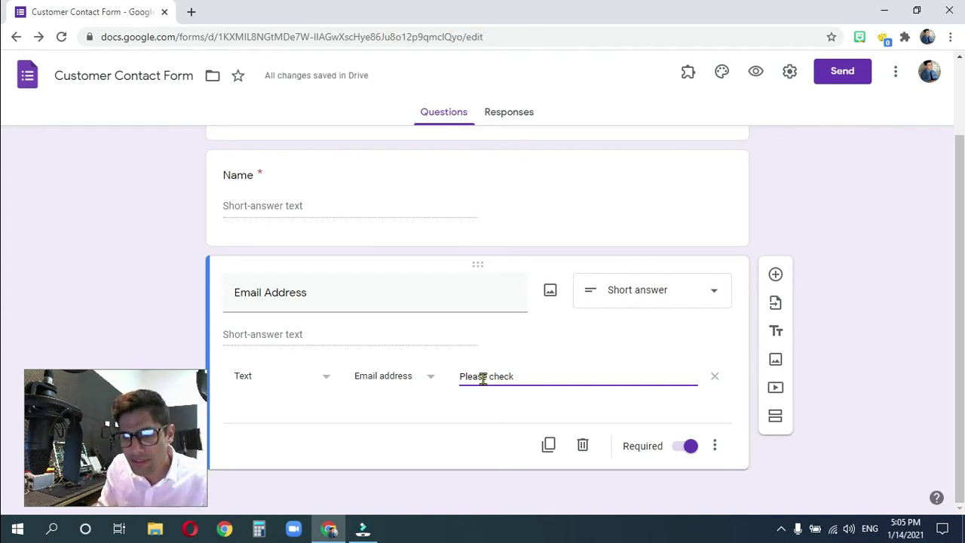
{"action": "type", "text": "your email address. Thank you."}
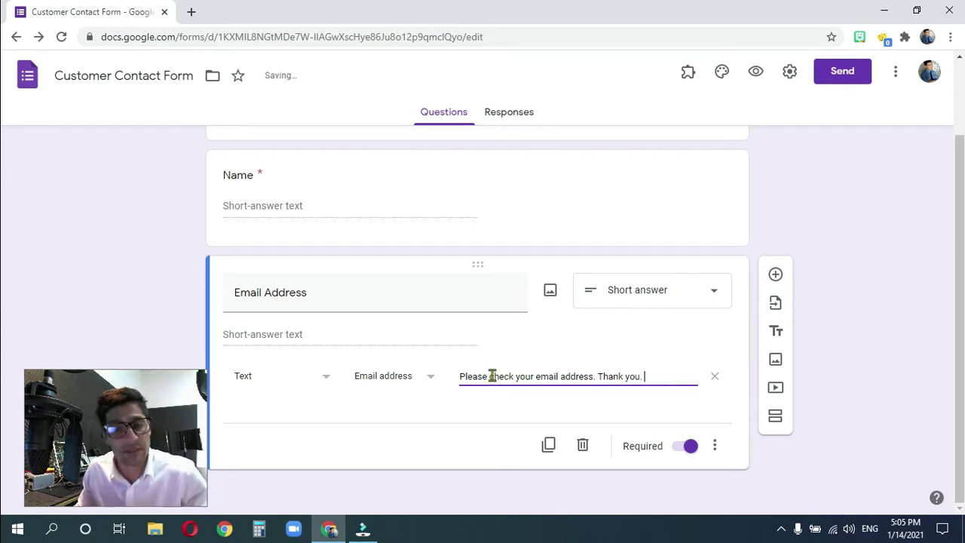
- Preview the form, enter a test name and an email missing '.com', and submit to trigger the error
{"action": "left_click", "coordinate": [756, 74]}
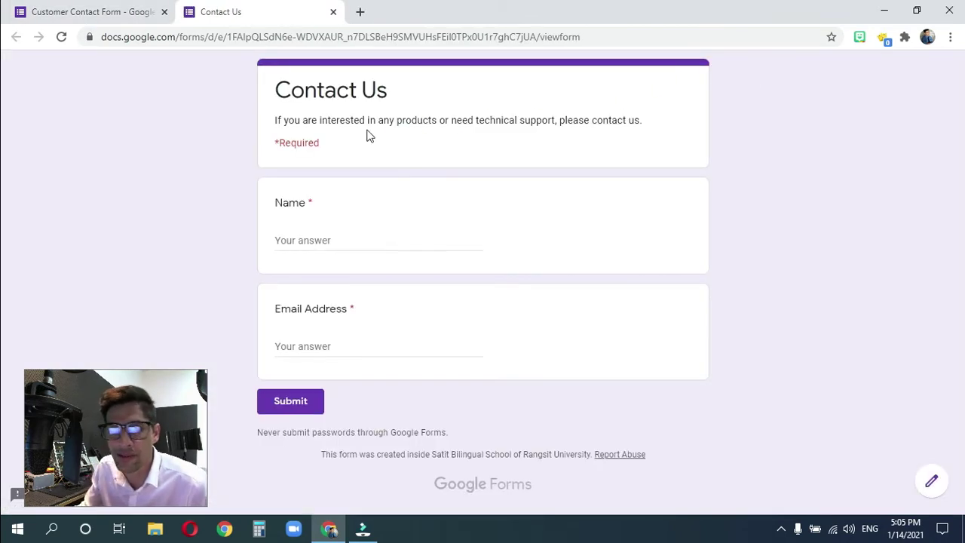
{"action": "left_click", "coordinate": [305, 240]}
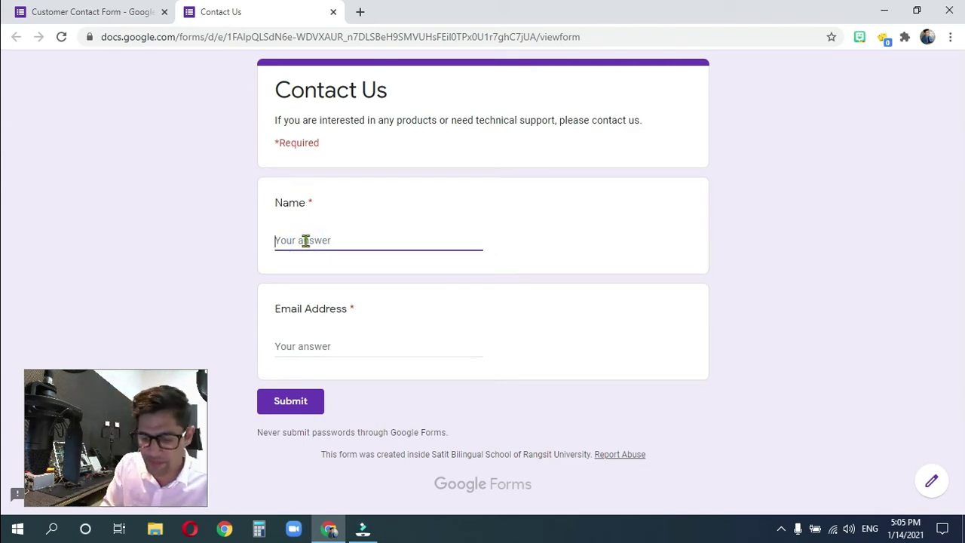
{"action": "type", "text": "B"}
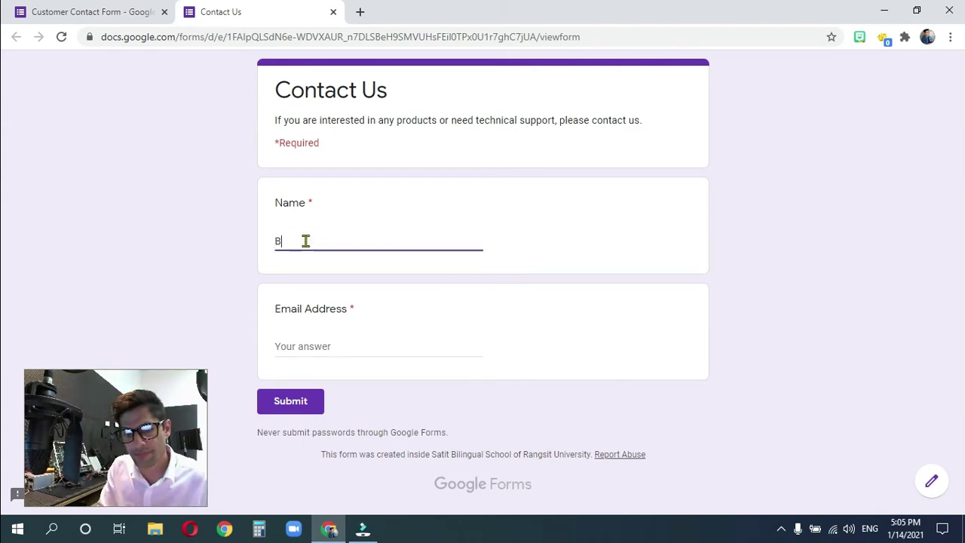
{"action": "type", "text": "utafooko"}
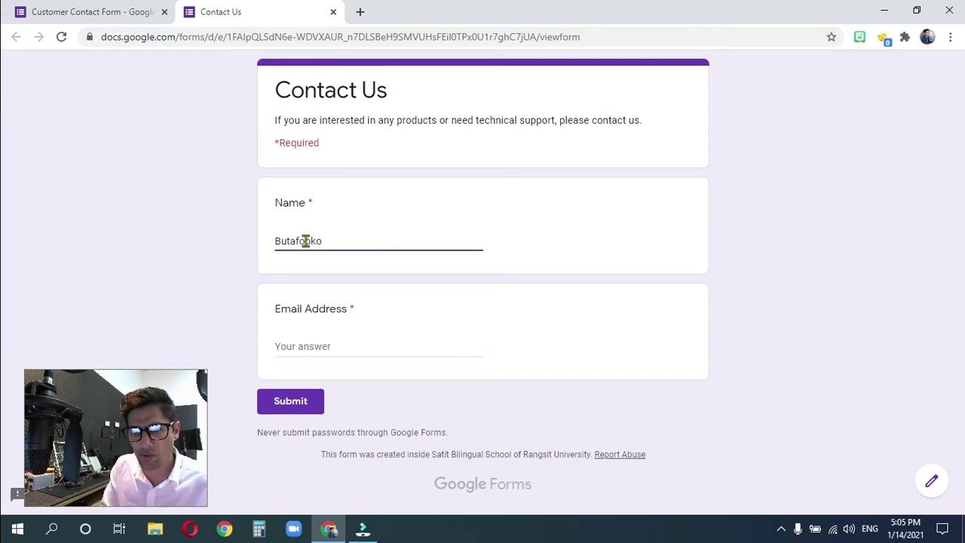
{"action": "type", "text": "h"}
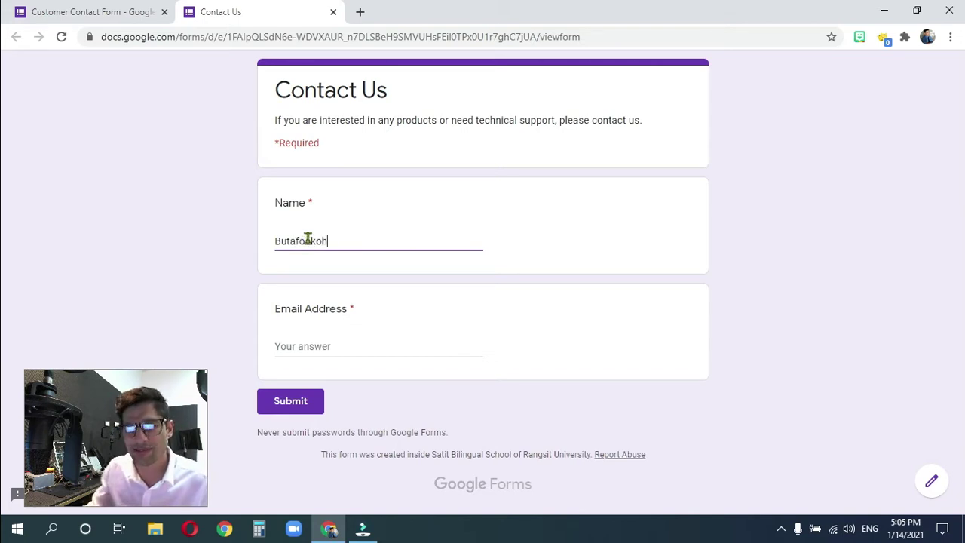
{"action": "left_click", "coordinate": [293, 347]}
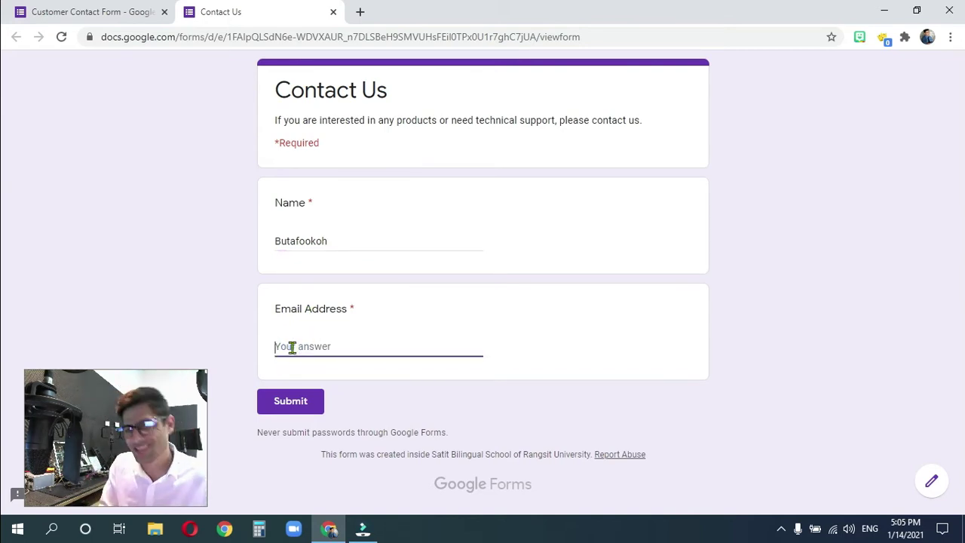
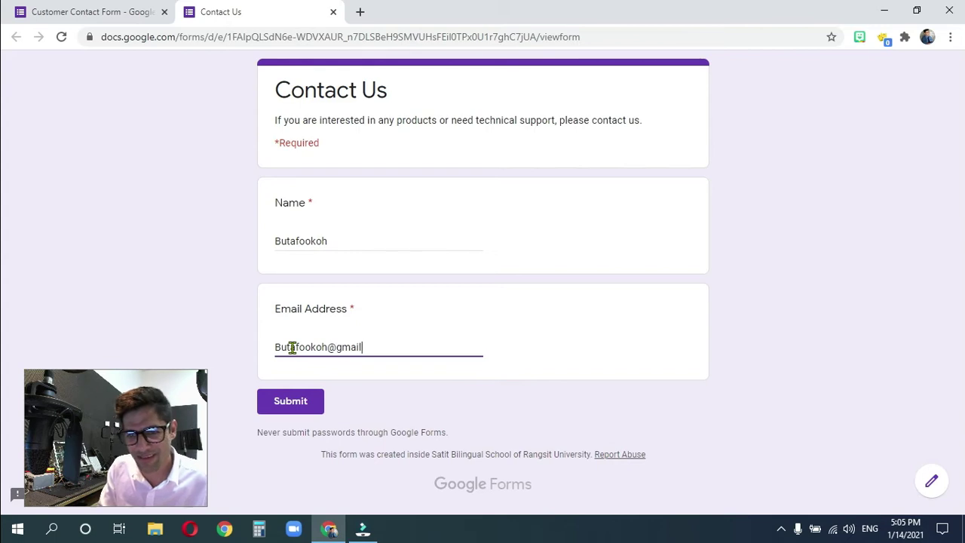
{"action": "left_click", "coordinate": [287, 404]}
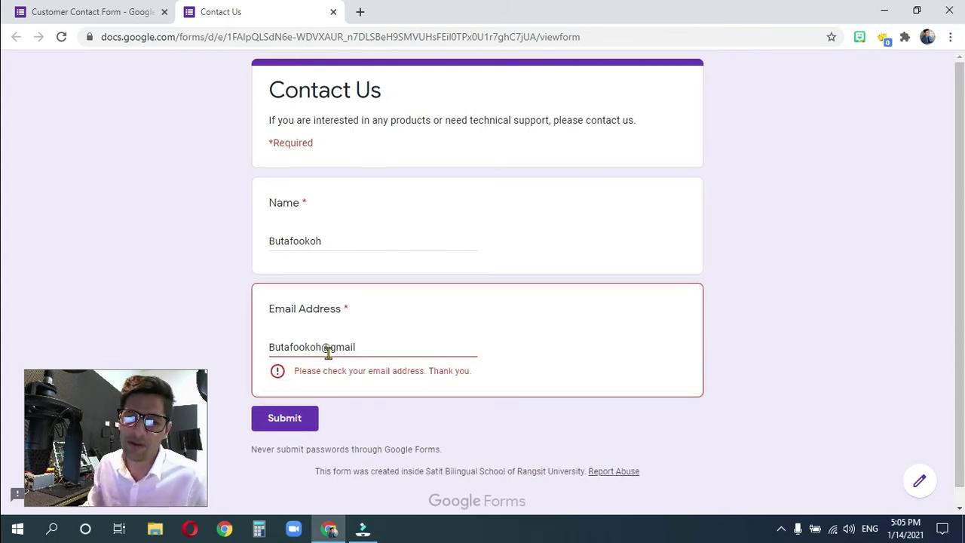
- Append '.com' to the email answer so the validation error clears
{"action": "left_click", "coordinate": [369, 346]}
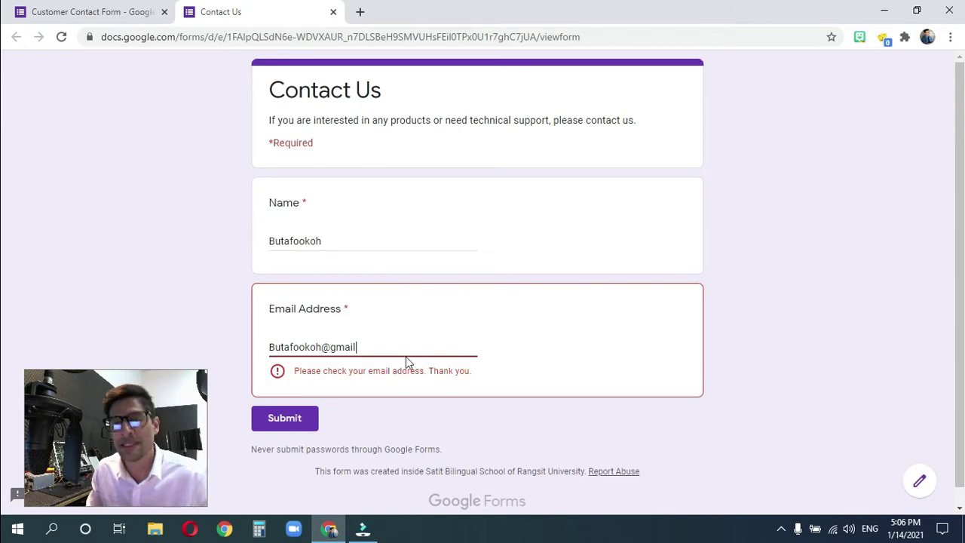
{"action": "left_click", "coordinate": [373, 348]}
{"action": "type", "text": "."}
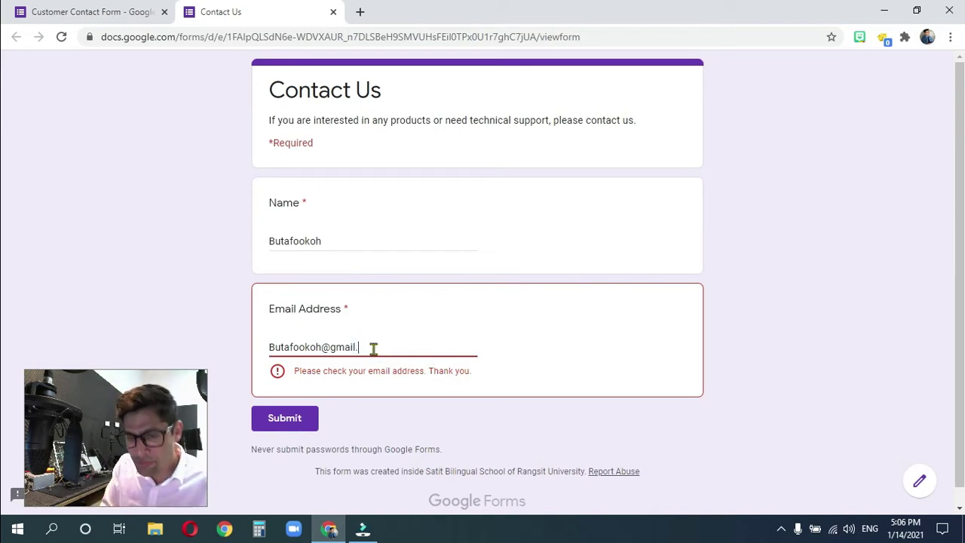
{"action": "type", "text": "com"}
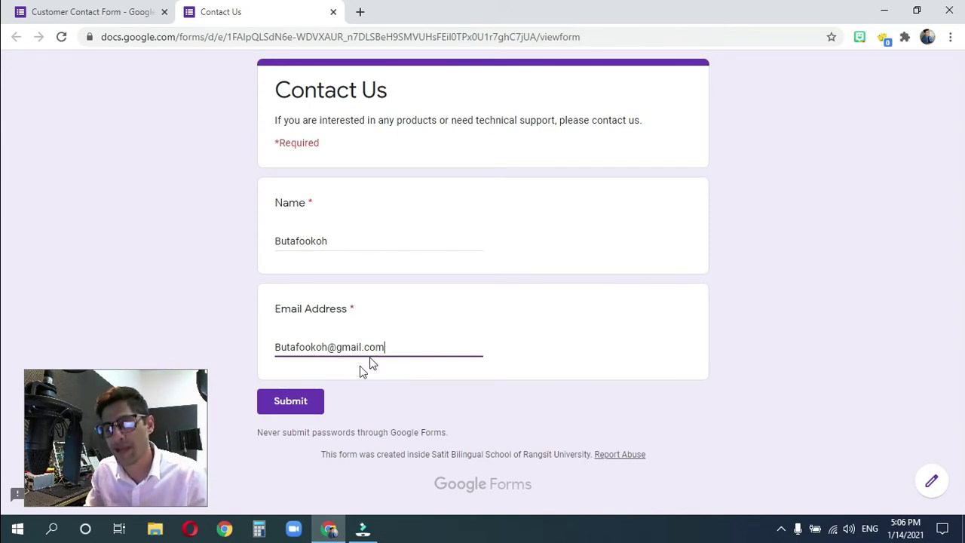
- Submit the corrected test response and try the 'Submit another response' link repeatedly
{"action": "left_click", "coordinate": [291, 402]}
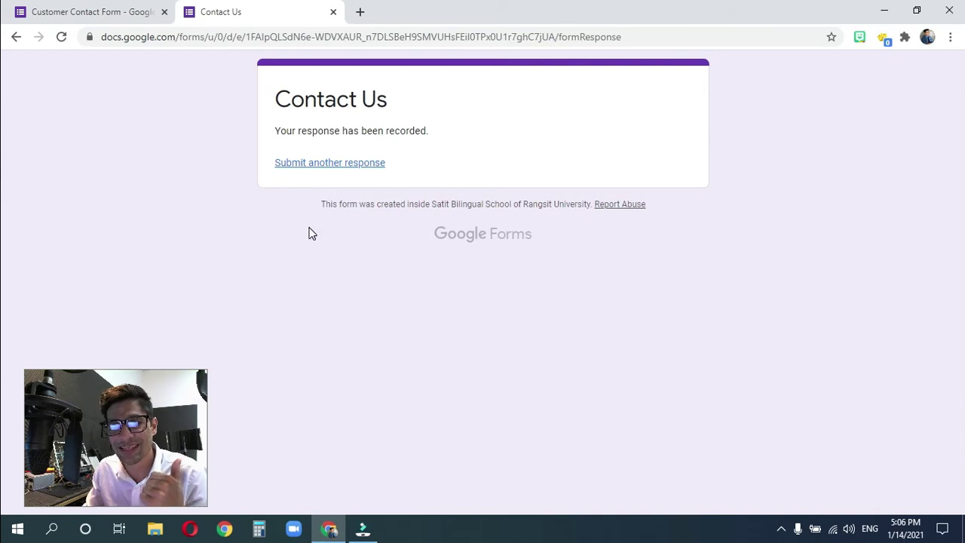
{"action": "left_click", "coordinate": [311, 165]}
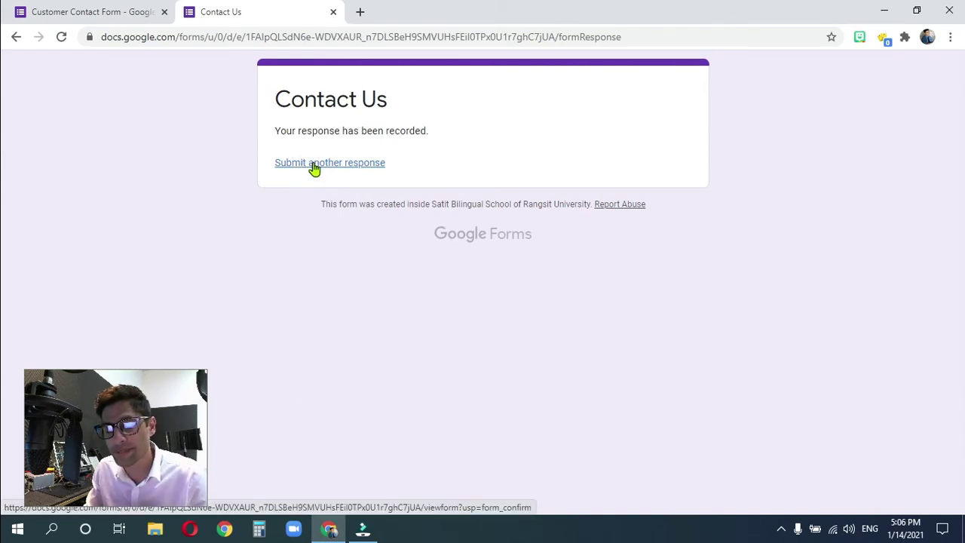
{"action": "left_click", "coordinate": [314, 168]}
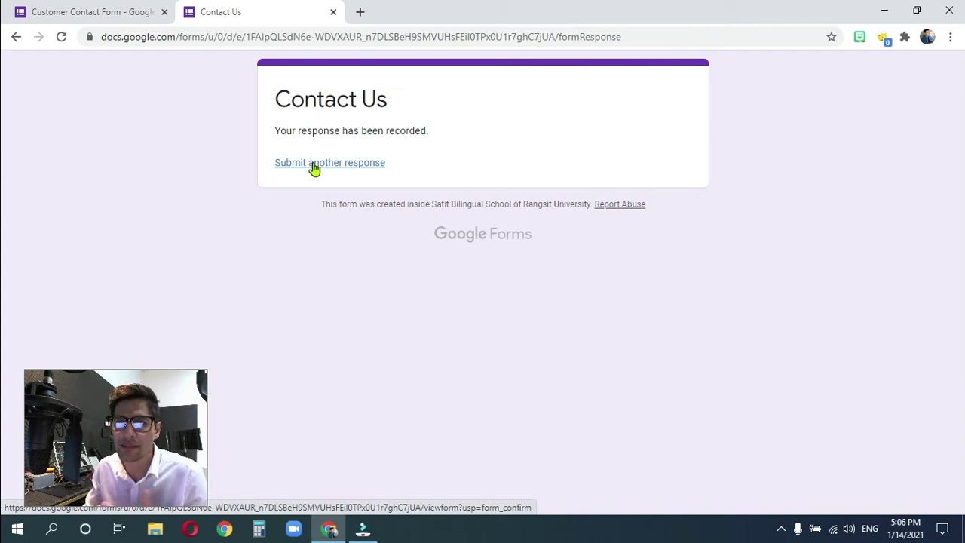
{"action": "left_click", "coordinate": [315, 166]}
{"action": "left_click", "coordinate": [304, 167]}
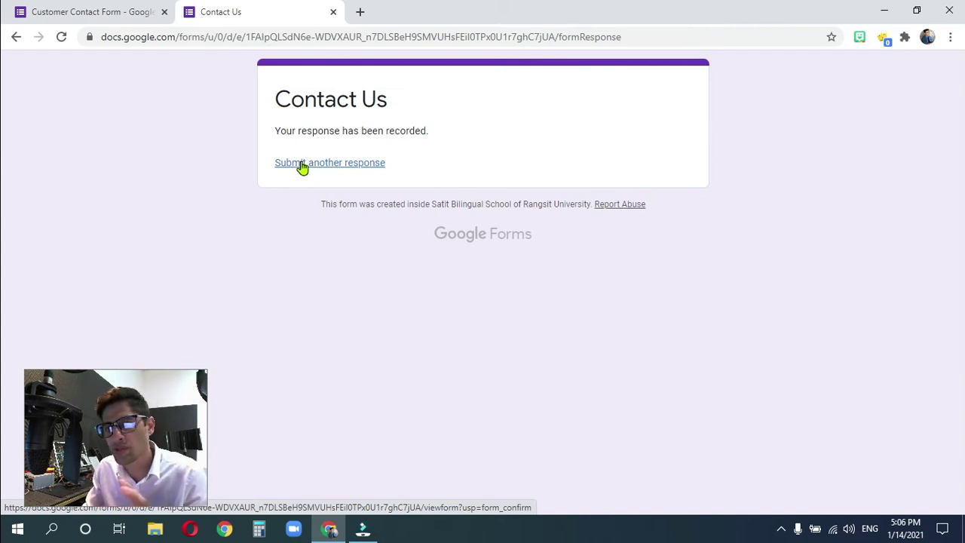
{"action": "left_click", "coordinate": [300, 166]}
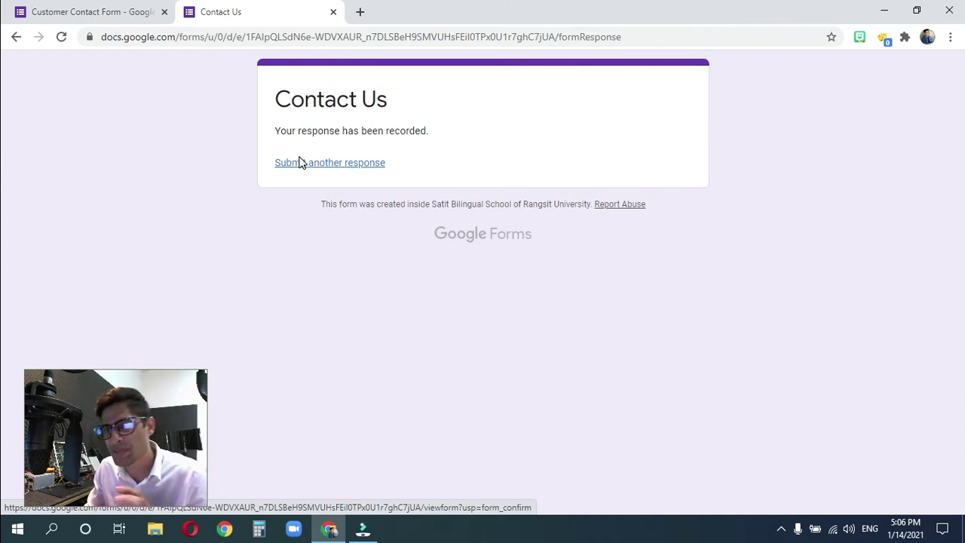
- Back in the editor, change the Email Address validation to Doesn't contain '@'
{"action": "left_click", "coordinate": [333, 13]}
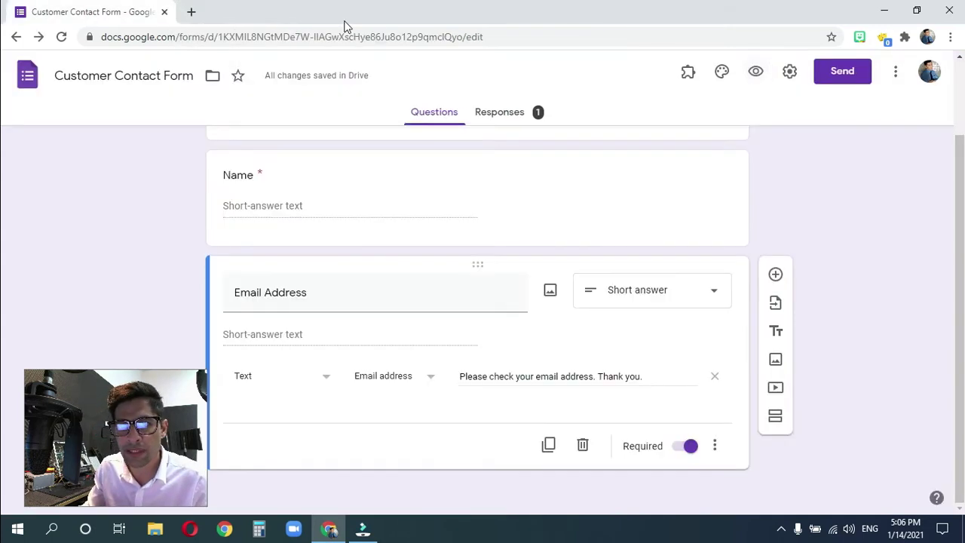
{"action": "left_click", "coordinate": [419, 119]}
{"action": "scroll", "coordinate": [379, 319], "scroll_direction": "up", "scroll_amount": 2}
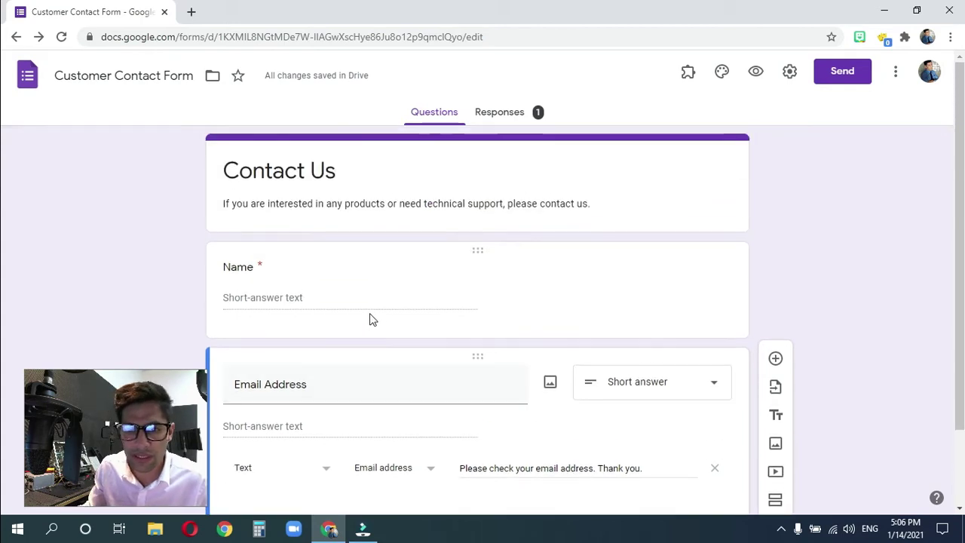
{"action": "scroll", "coordinate": [246, 274], "scroll_direction": "down", "scroll_amount": 1}
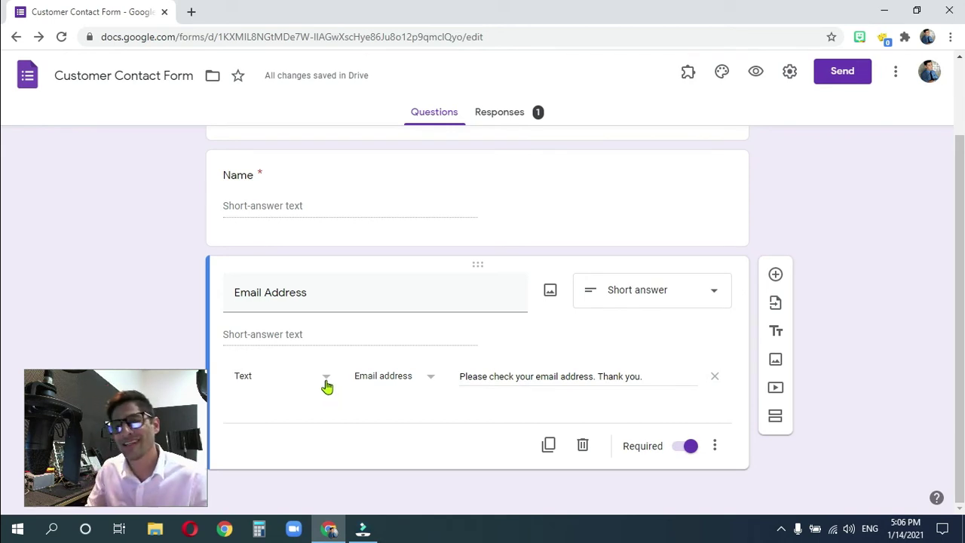
{"action": "left_click", "coordinate": [427, 381]}
{"action": "left_click", "coordinate": [400, 348]}
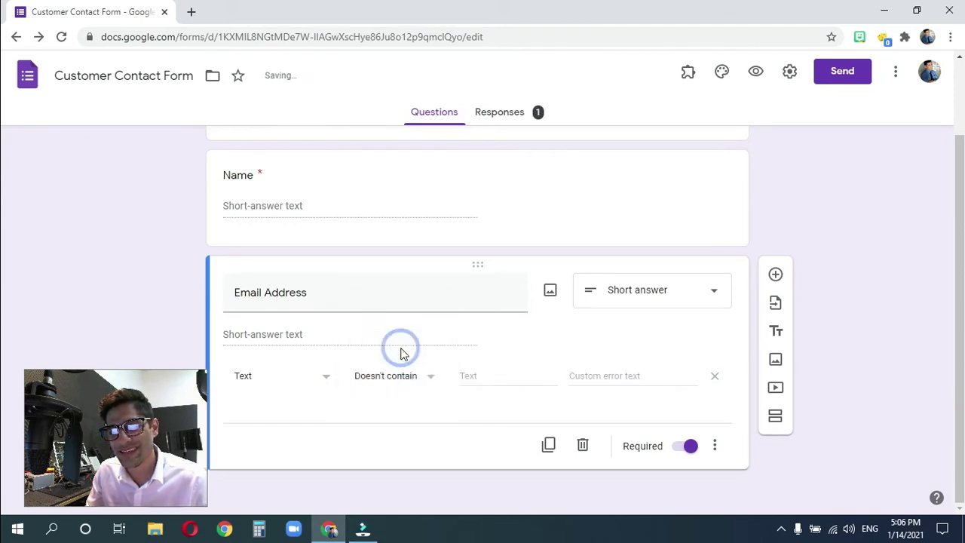
{"action": "left_click", "coordinate": [472, 379]}
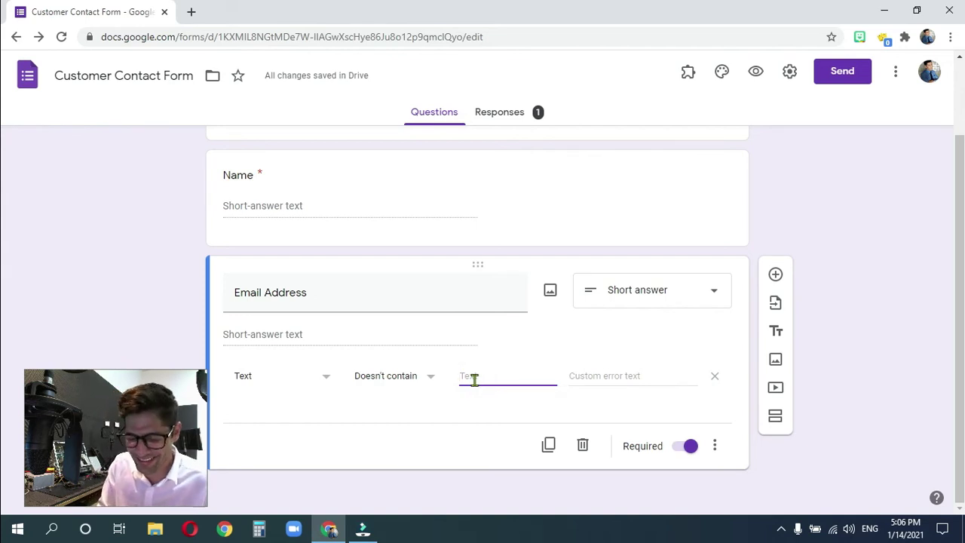
{"action": "type", "text": "@"}
- Set the error to 'You forgot the @ symbol. Can you please double check your email?' and preview the form
{"action": "left_click", "coordinate": [582, 378]}
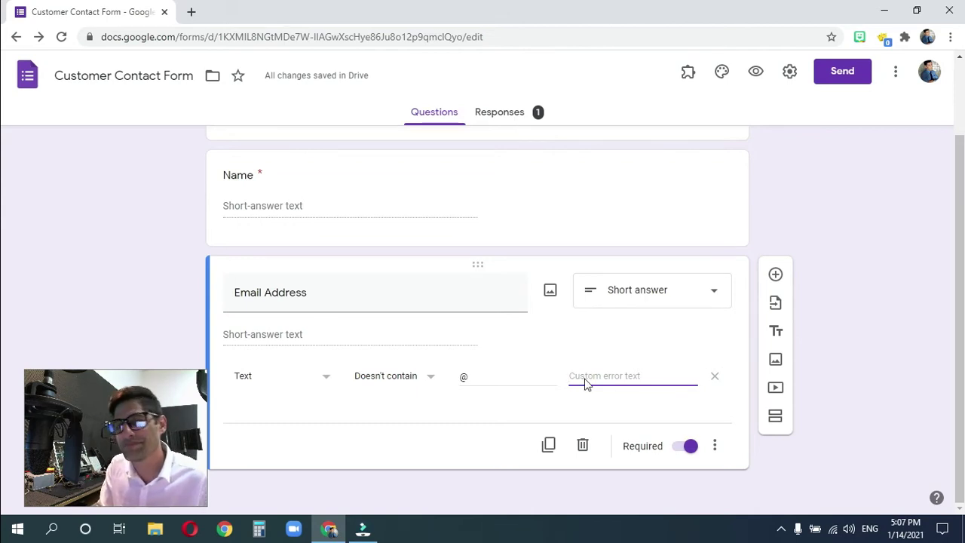
{"action": "type", "text": "Yourgot the "}
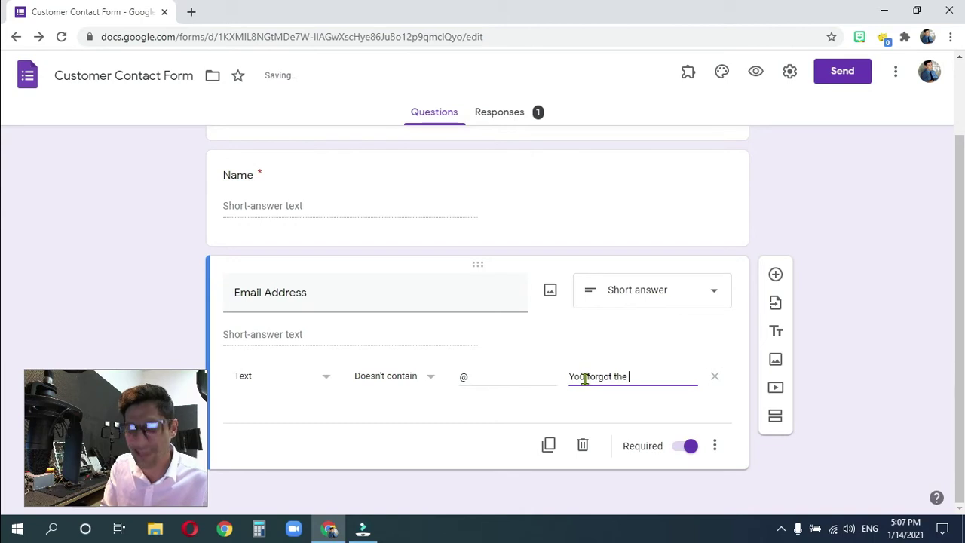
{"action": "type", "text": "@ sy"}
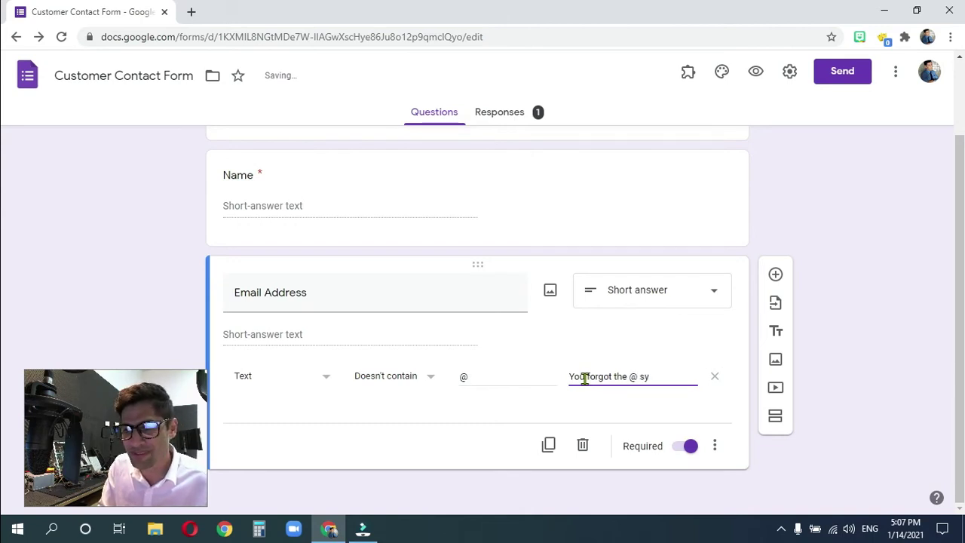
{"action": "type", "text": "mbol. Can "}
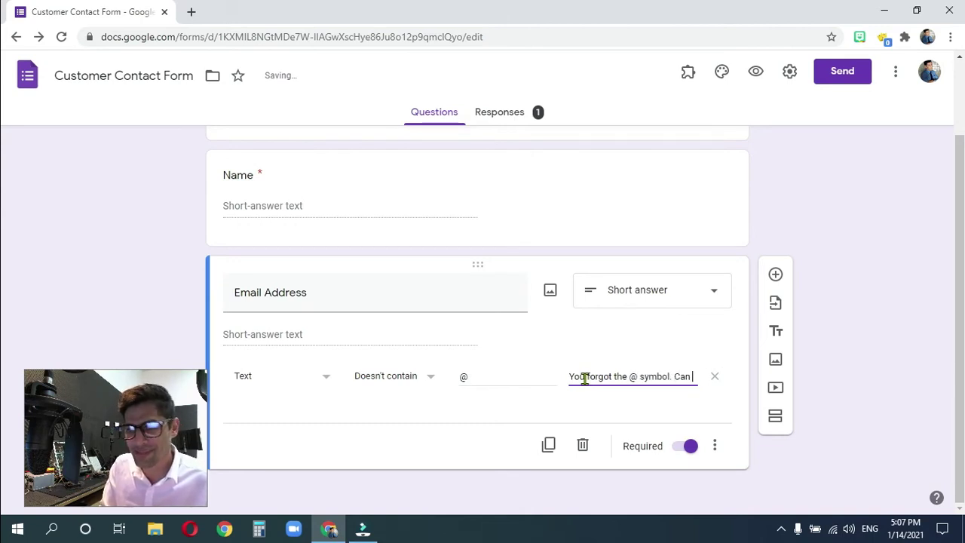
{"action": "type", "text": "you pleas"}
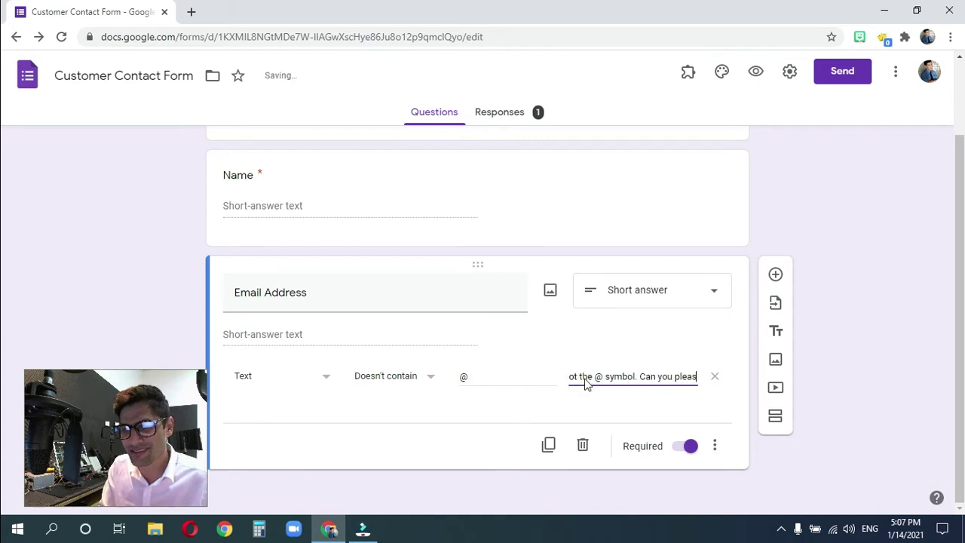
{"action": "type", "text": "e double"}
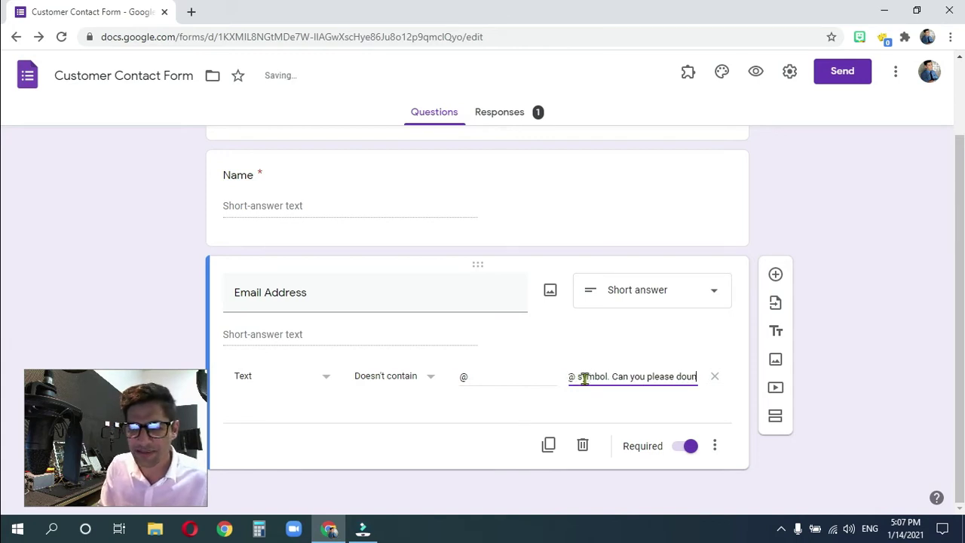
{"action": "type", "text": " check"}
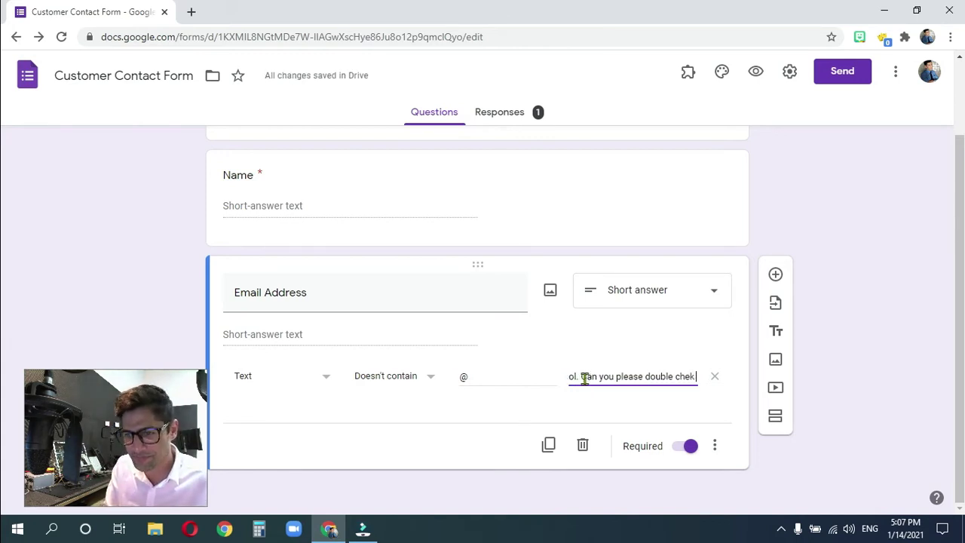
{"action": "type", "text": " you re"}
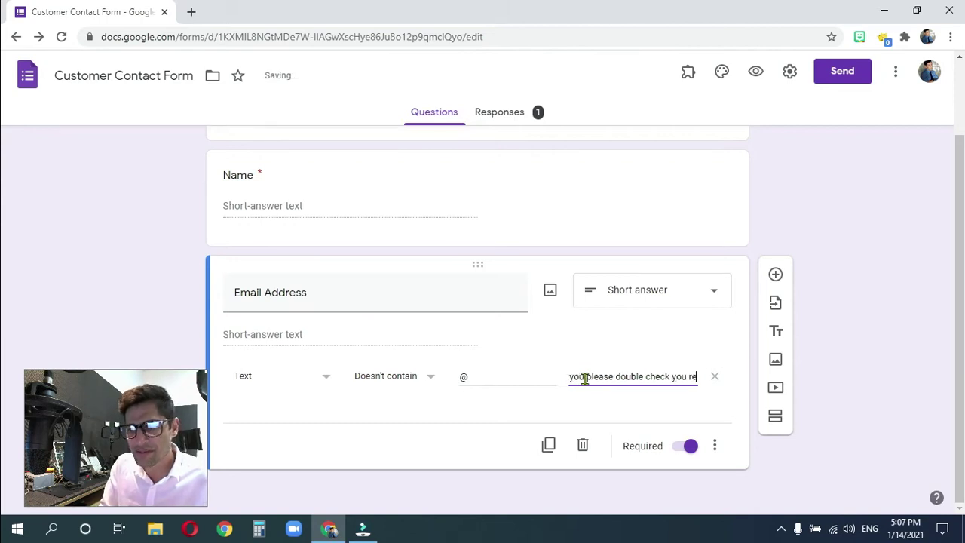
{"action": "key", "text": "BackSpace"}
{"action": "key", "text": "BackSpace"}
{"action": "type", "text": "email"}
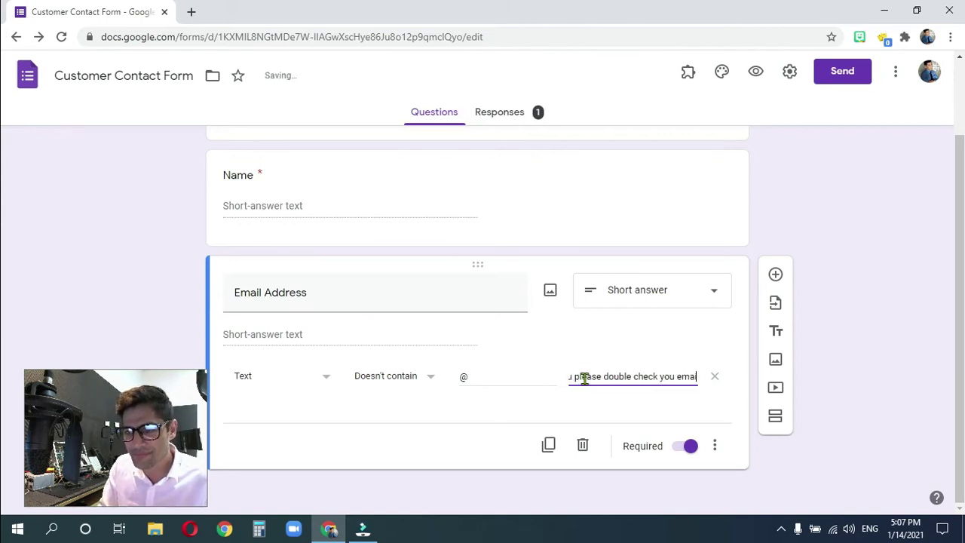
{"action": "type", "text": "?"}
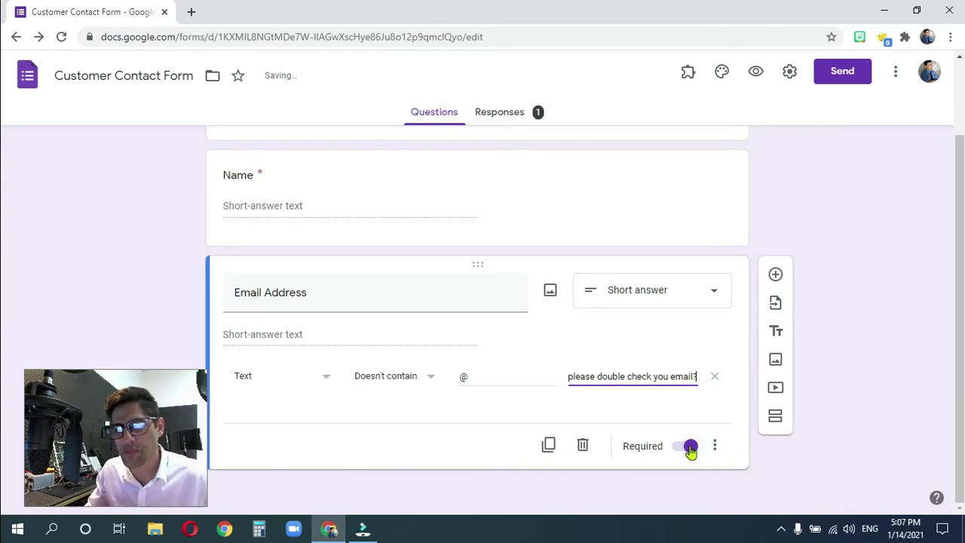
{"action": "left_click", "coordinate": [752, 79]}
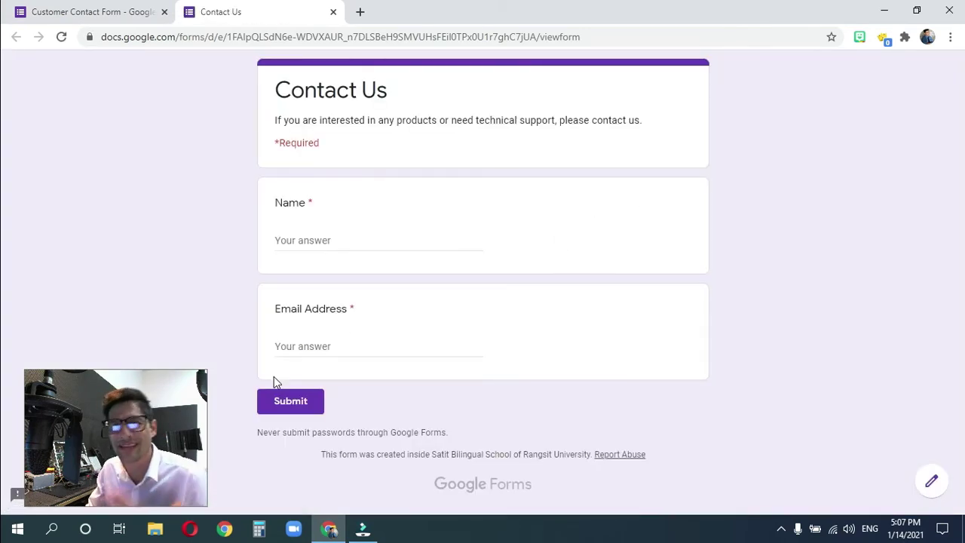
- Enter a test name and begin the email answer, adding an @ to trigger the custom error
{"action": "left_click", "coordinate": [324, 240]}
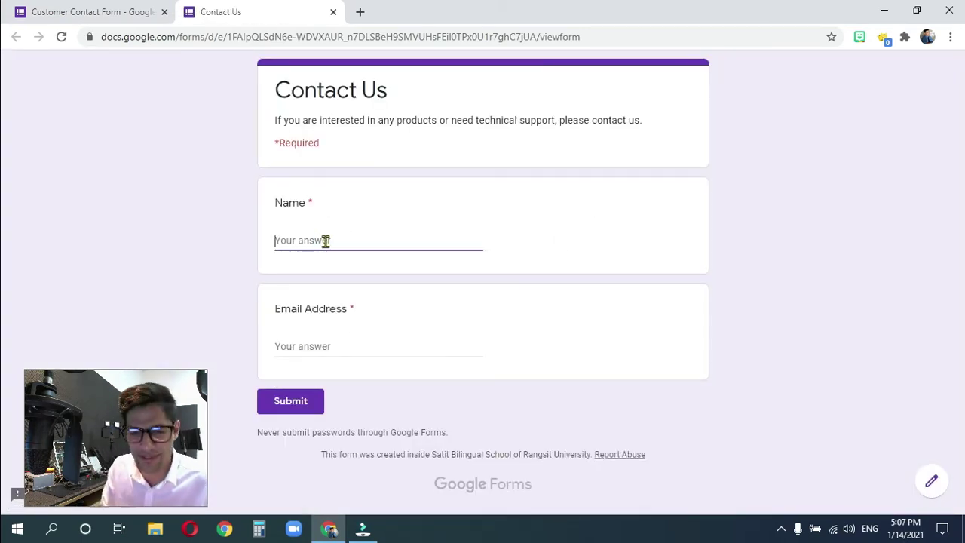
{"action": "type", "text": "Bata"}
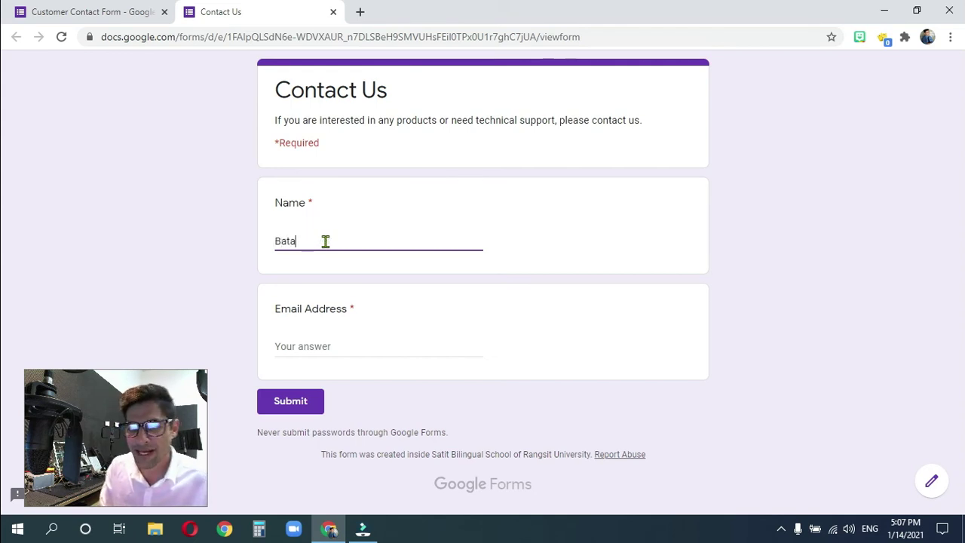
{"action": "type", "text": "beeni"}
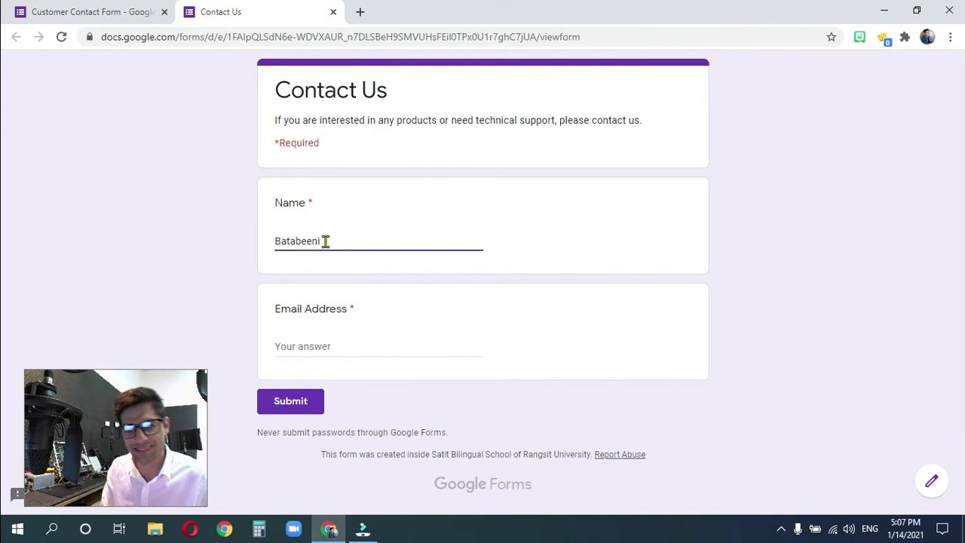
{"action": "left_click", "coordinate": [305, 348]}
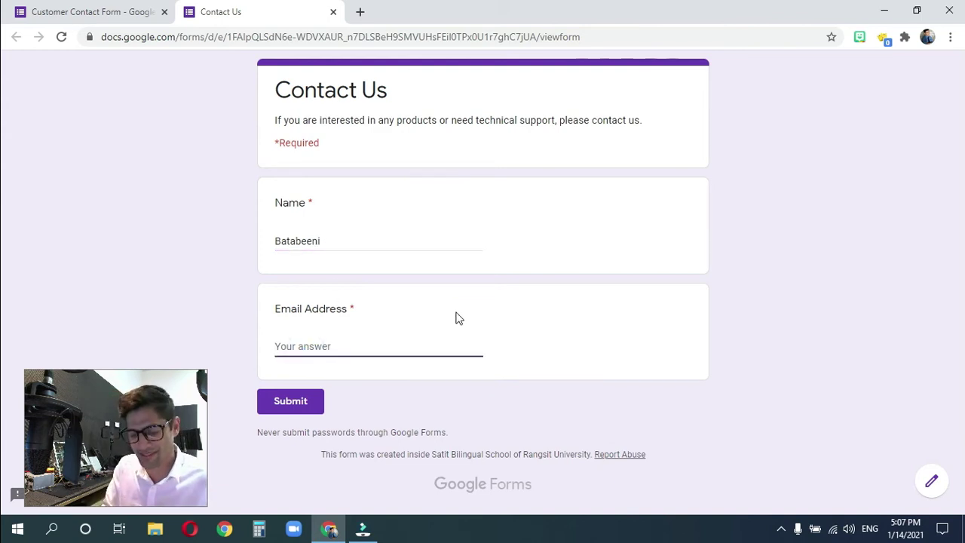
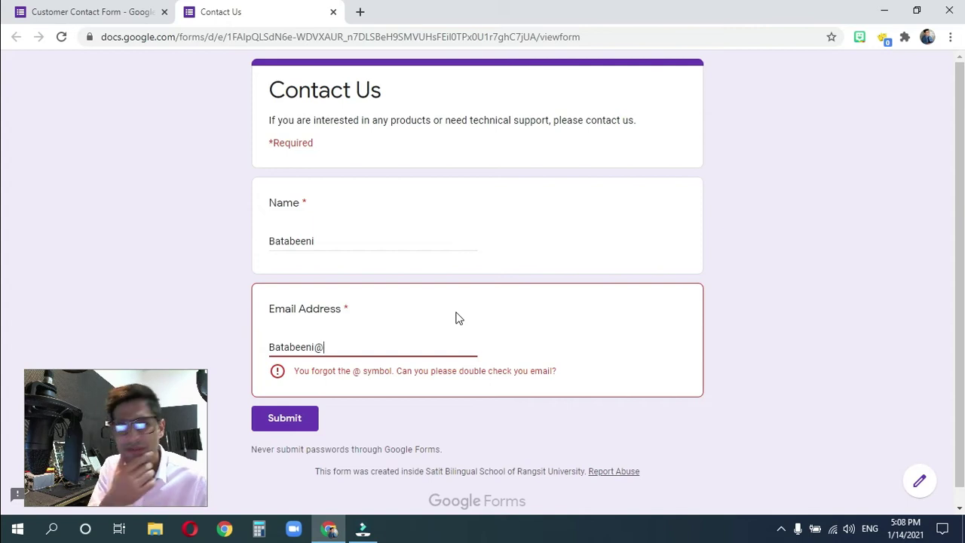
- Delete and retype the @ to watch the error toggle, then complete the email domain
{"action": "key", "text": "BackSpace"}
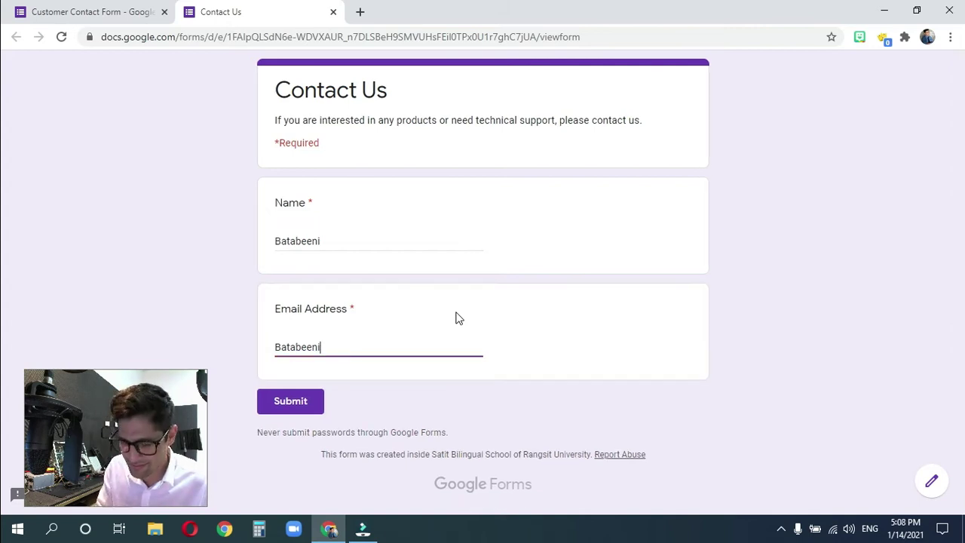
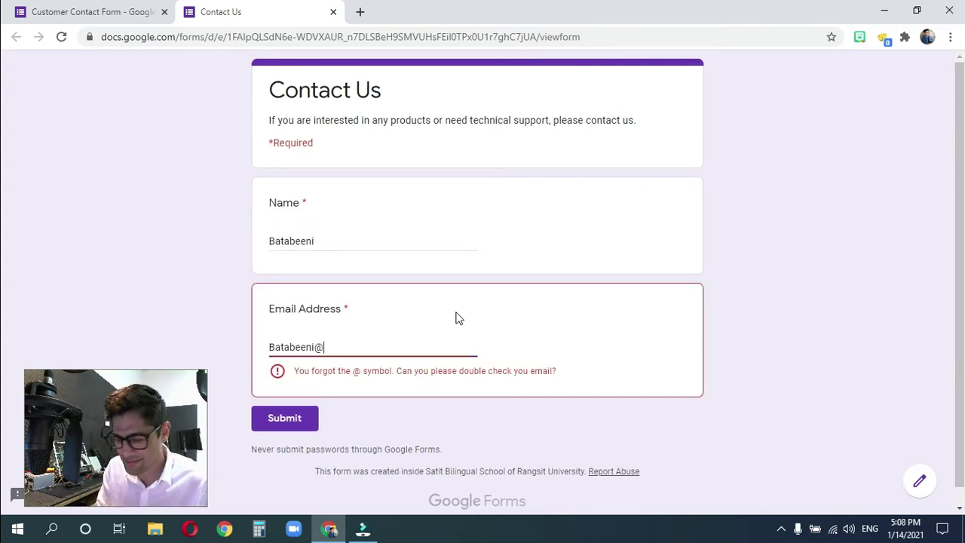
{"action": "key", "text": "BackSpace"}
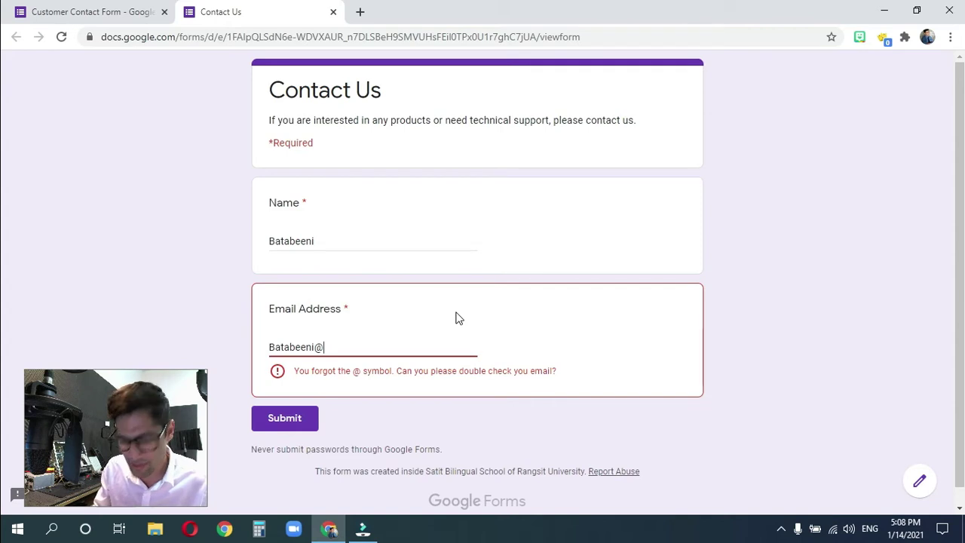
{"action": "key", "text": "BackSpace"}
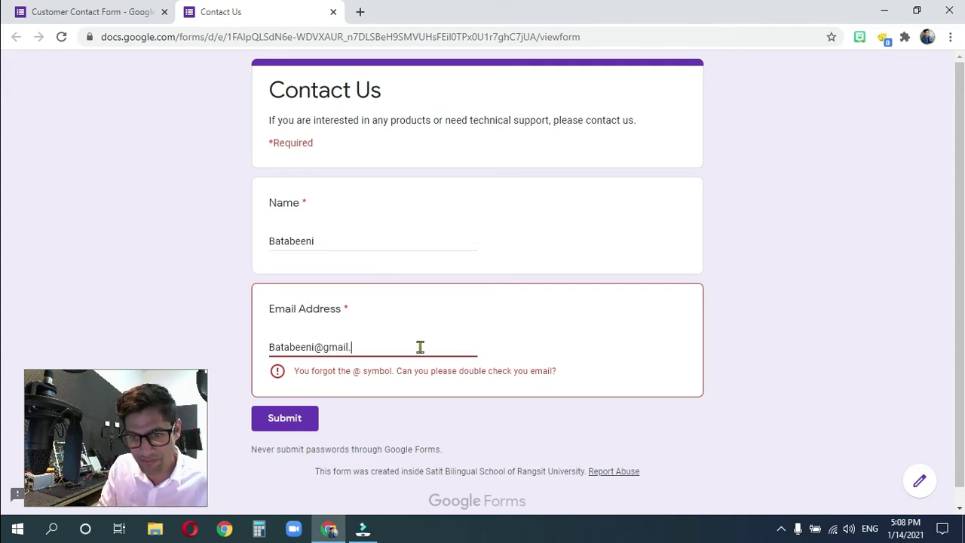
- Try submitting the blocked response, then delete the @ so the error clears
{"action": "left_click", "coordinate": [286, 427]}
{"action": "left_click", "coordinate": [282, 423]}
{"action": "left_click", "coordinate": [283, 424]}
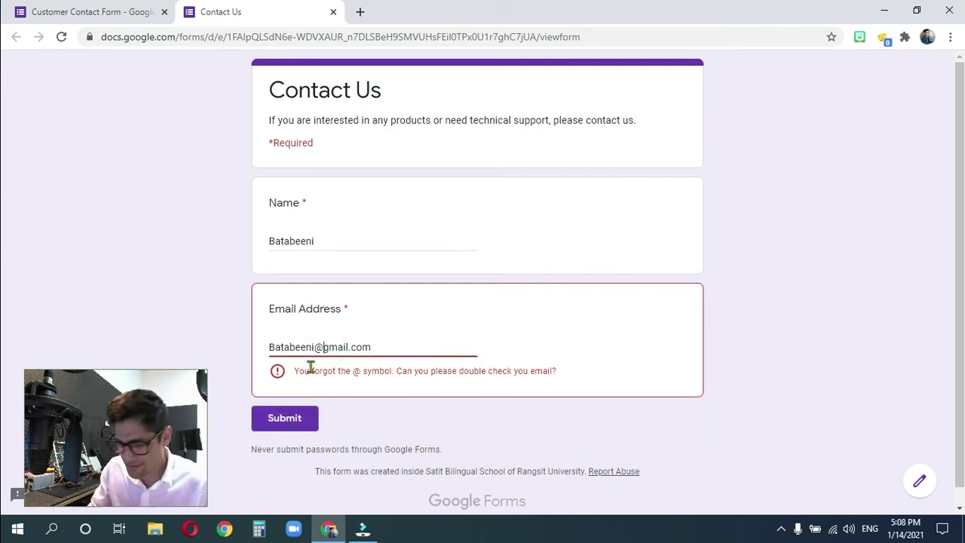
{"action": "key", "text": "BackSpace"}
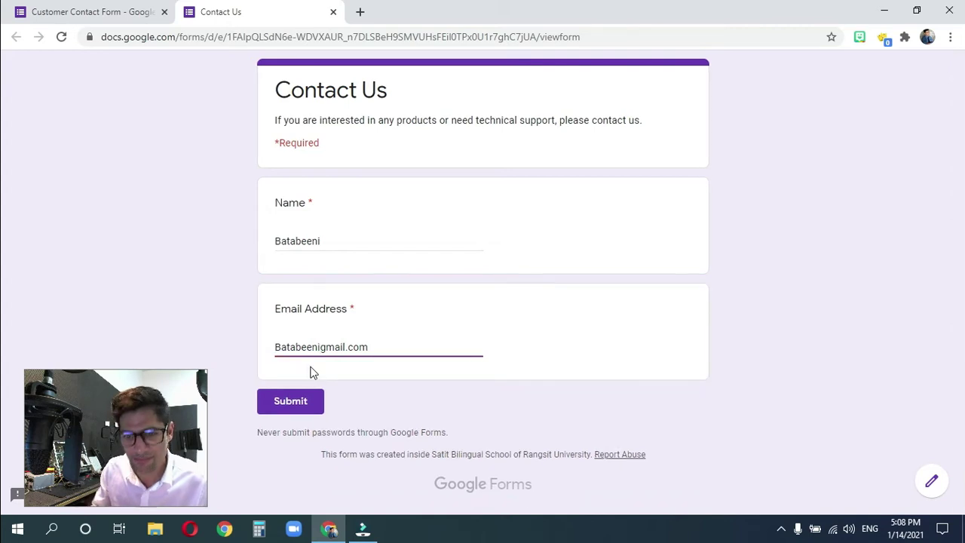
- Submit the @-less test response, close the Contact Us tab, and show the Email Address validation conditions
{"action": "left_click", "coordinate": [294, 401]}
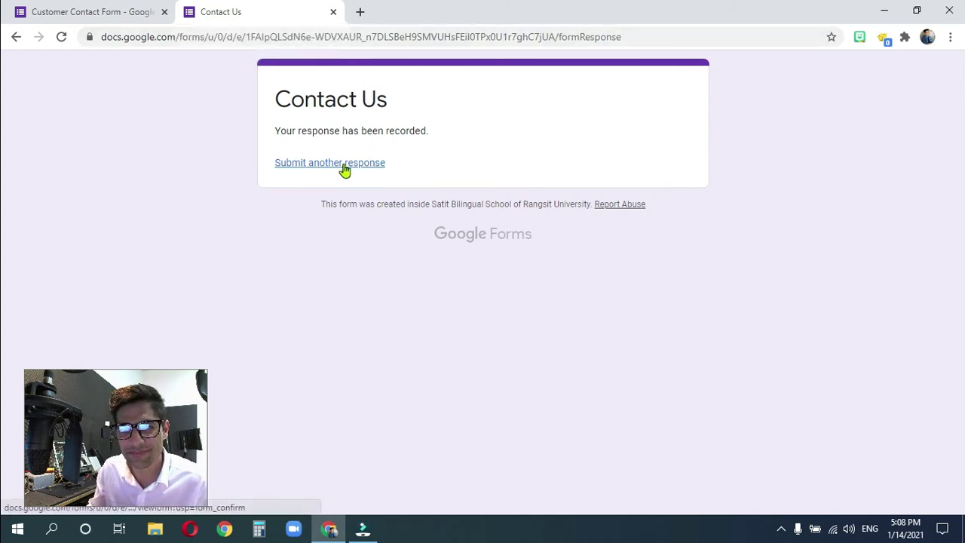
{"action": "left_click", "coordinate": [333, 11]}
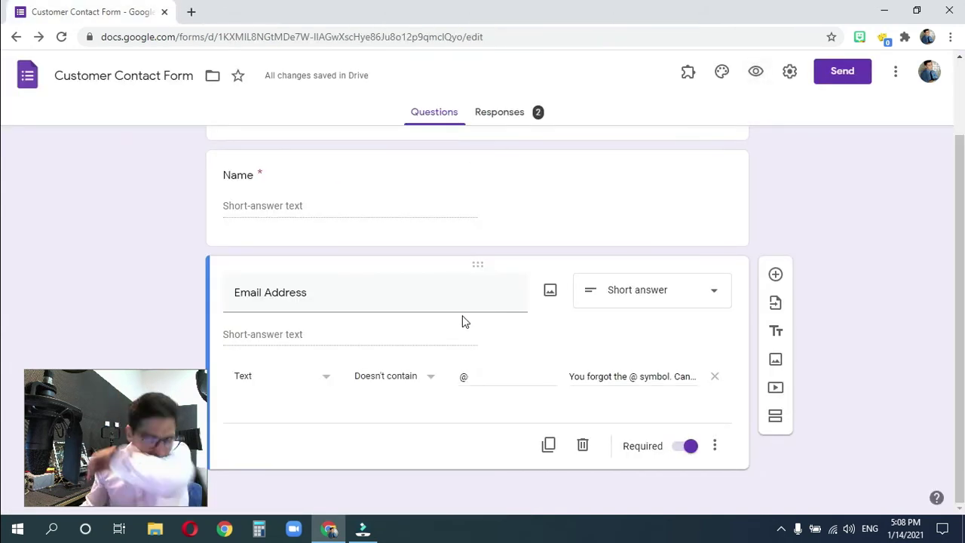
{"action": "left_click", "coordinate": [432, 380]}
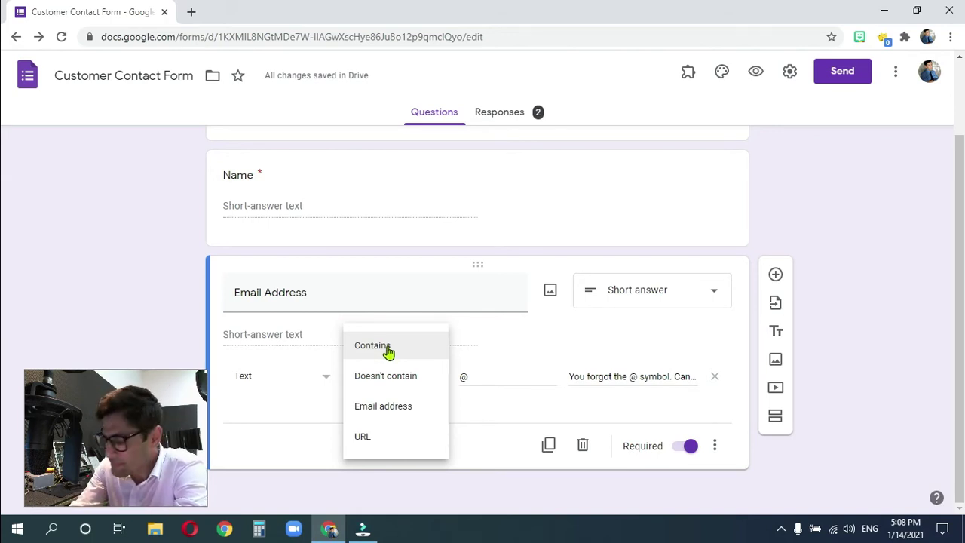
- Switch the Email Address validation condition from Doesn't contain to Email address, after briefly trying Contains
{"action": "left_click", "coordinate": [387, 352]}
{"action": "left_click", "coordinate": [486, 377]}
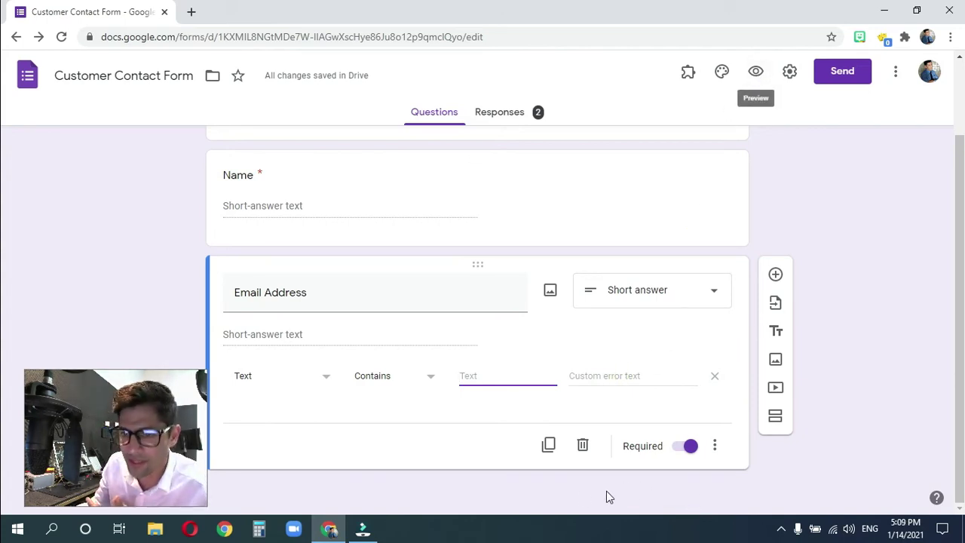
{"action": "left_click", "coordinate": [405, 378]}
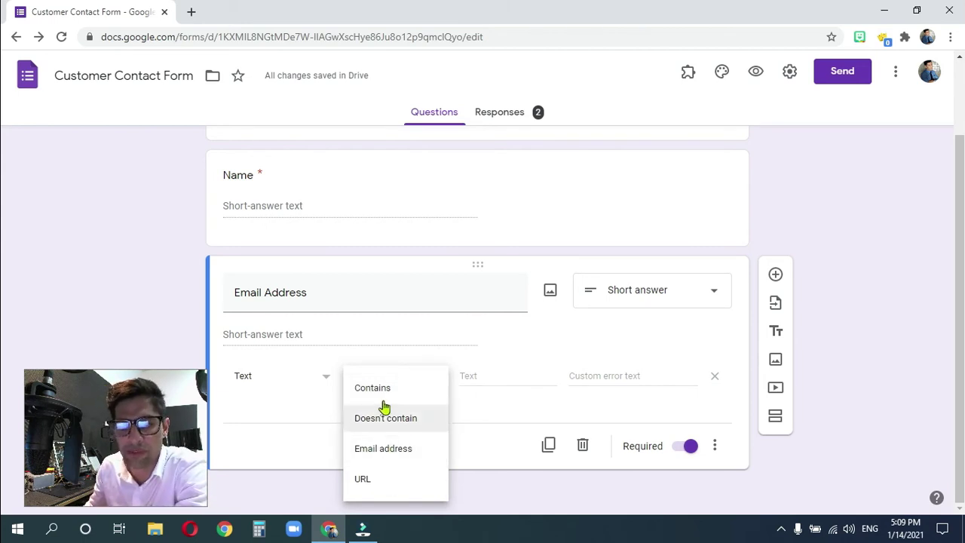
{"action": "left_click", "coordinate": [298, 403]}
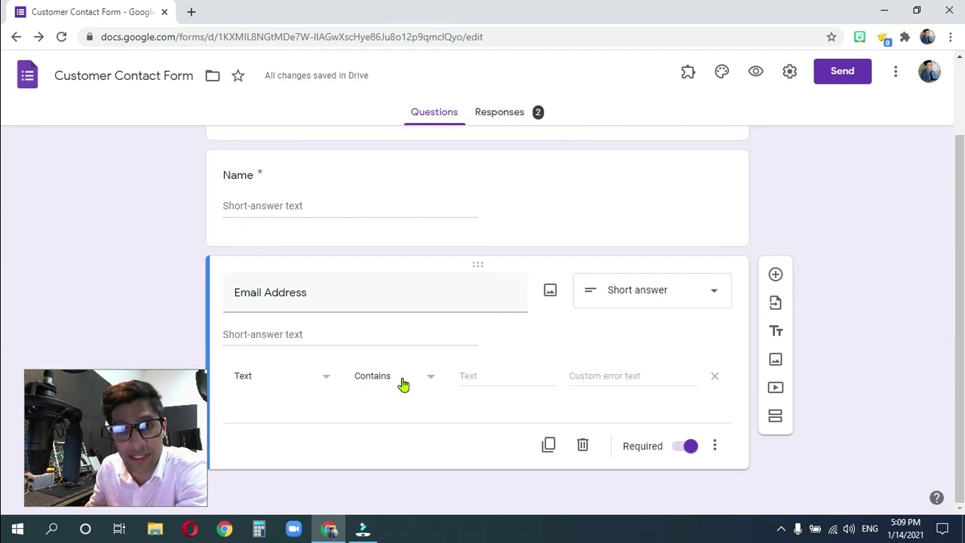
{"action": "left_click", "coordinate": [404, 384]}
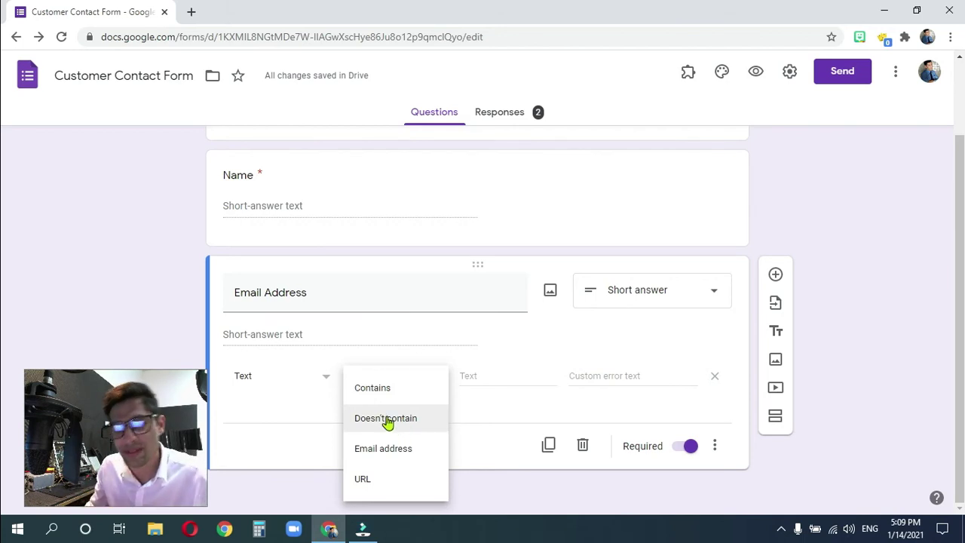
{"action": "left_click", "coordinate": [383, 450]}
- Enter 'Please check your email address.' as the Email Address custom error text
{"action": "left_click", "coordinate": [494, 375]}
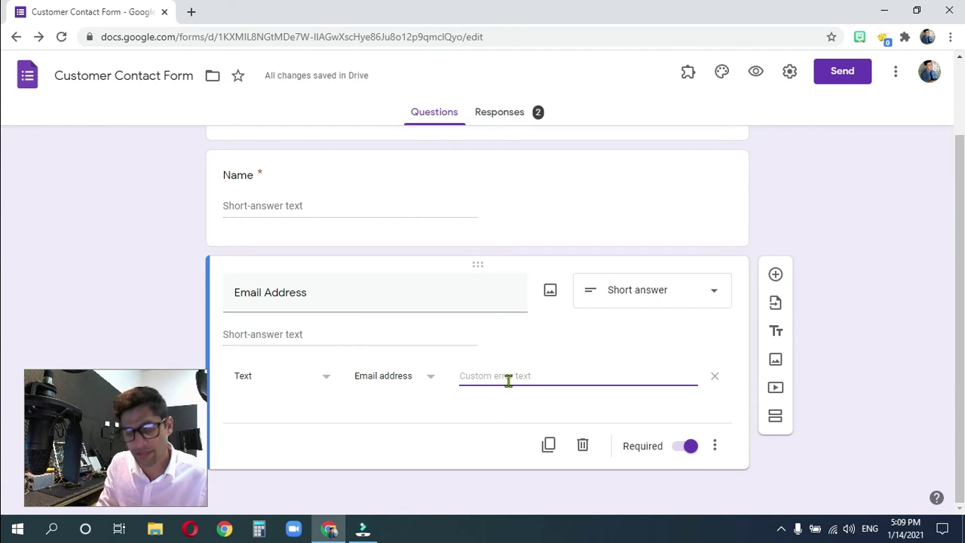
{"action": "type", "text": "Please check your emai"}
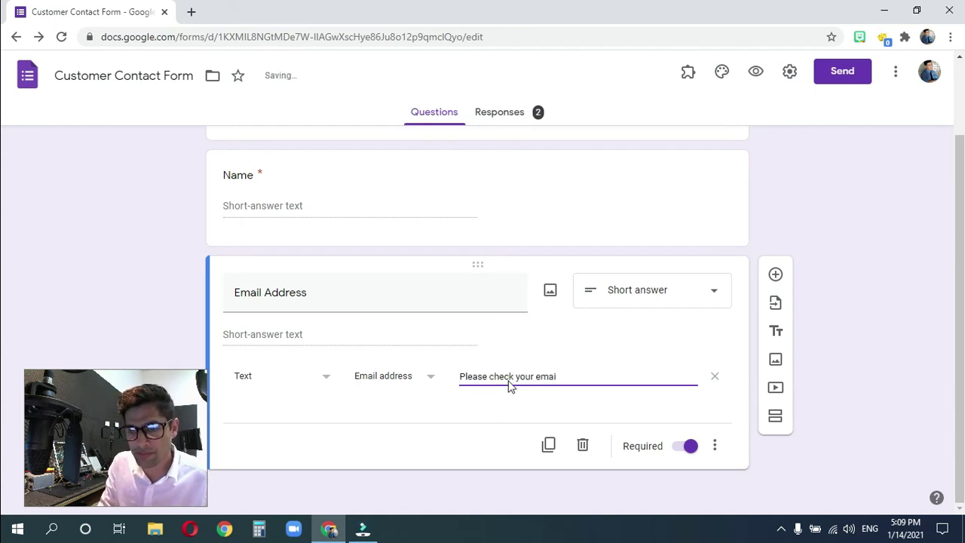
{"action": "type", "text": "l addres"}
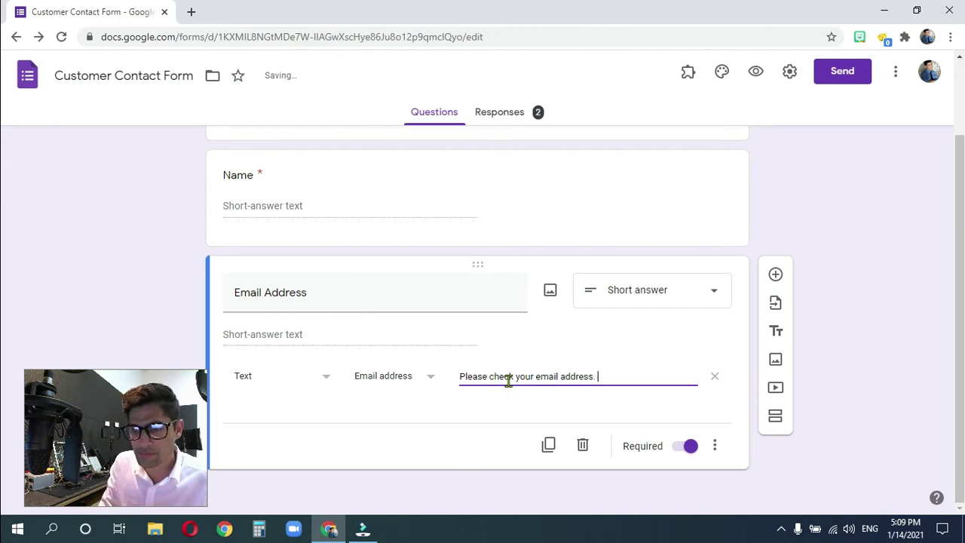
{"action": "type", "text": "s."}
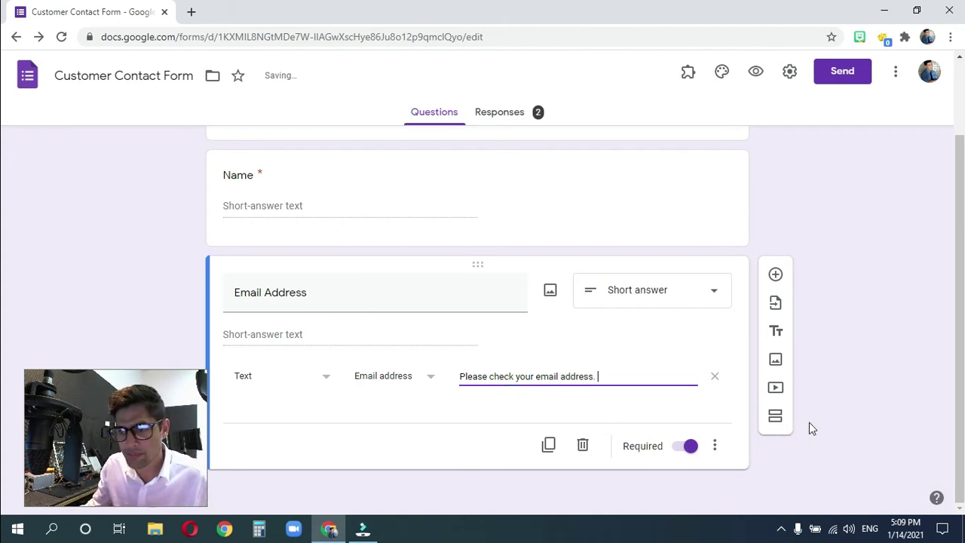
{"action": "left_click", "coordinate": [849, 401]}
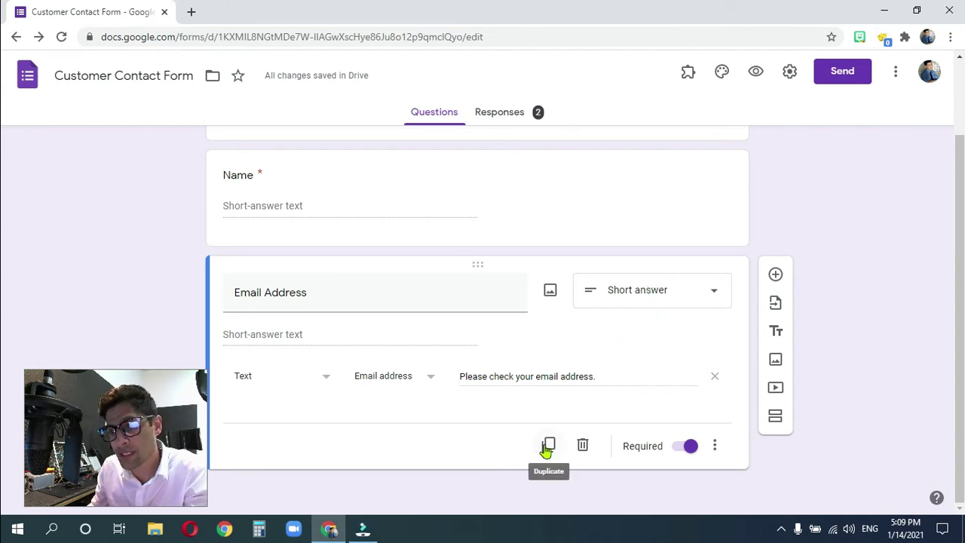
- Add a Paragraph question titled 'How can we help you?' below Email Address
{"action": "left_click", "coordinate": [776, 274]}
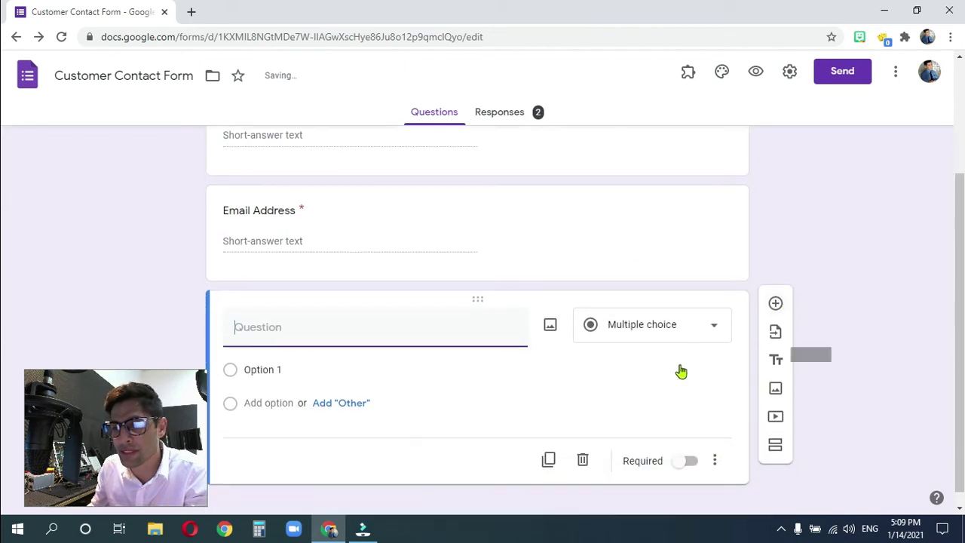
{"action": "left_click", "coordinate": [686, 316]}
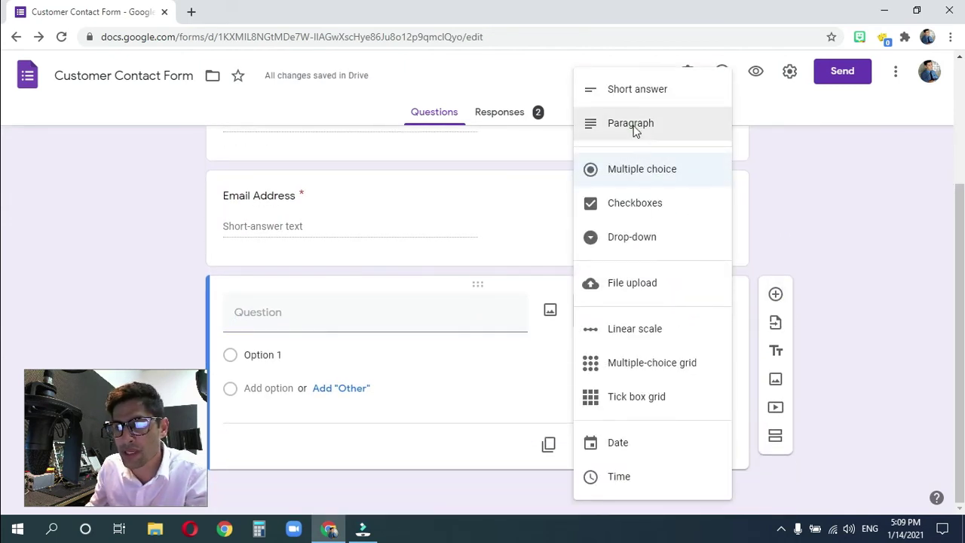
{"action": "left_click", "coordinate": [653, 128]}
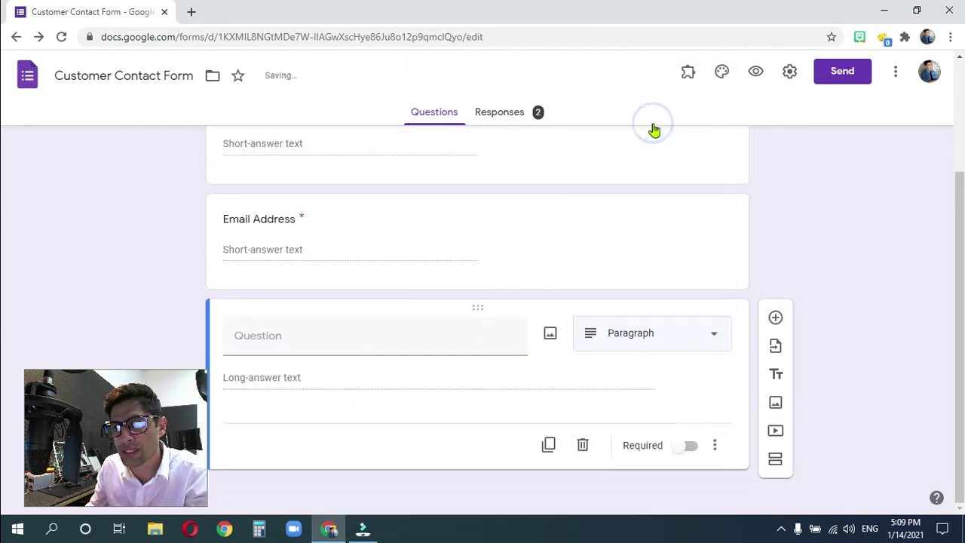
{"action": "left_click", "coordinate": [283, 338]}
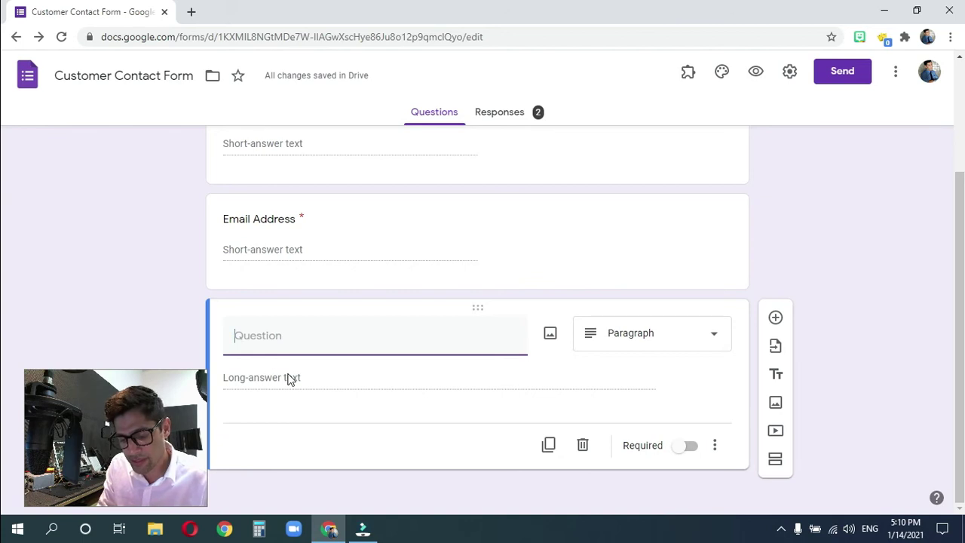
{"action": "type", "text": "How can we "}
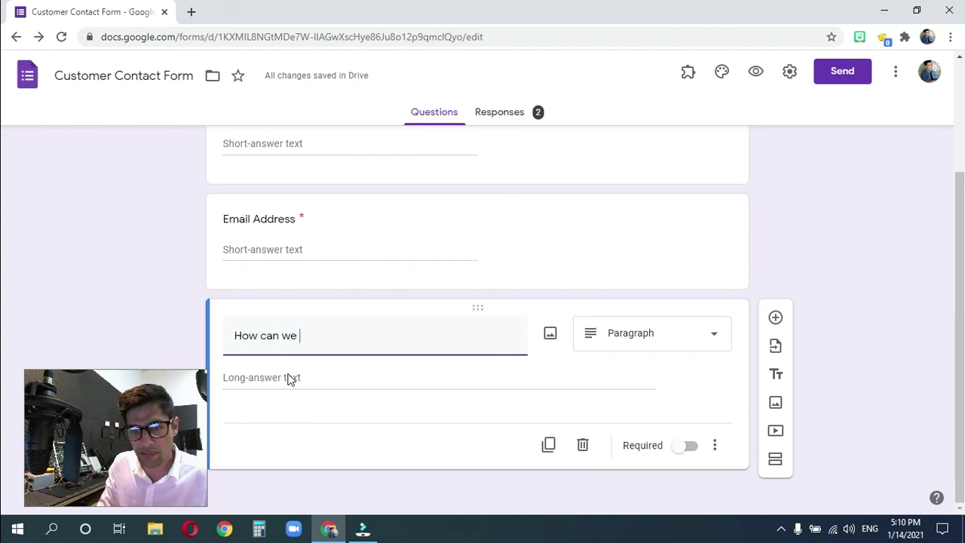
{"action": "type", "text": "help you?"}
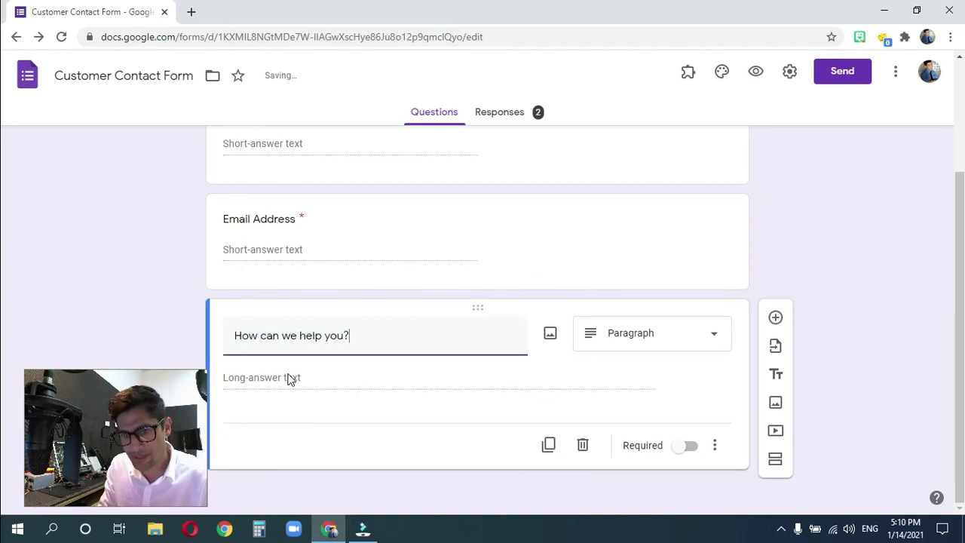
{"action": "left_click", "coordinate": [274, 385]}
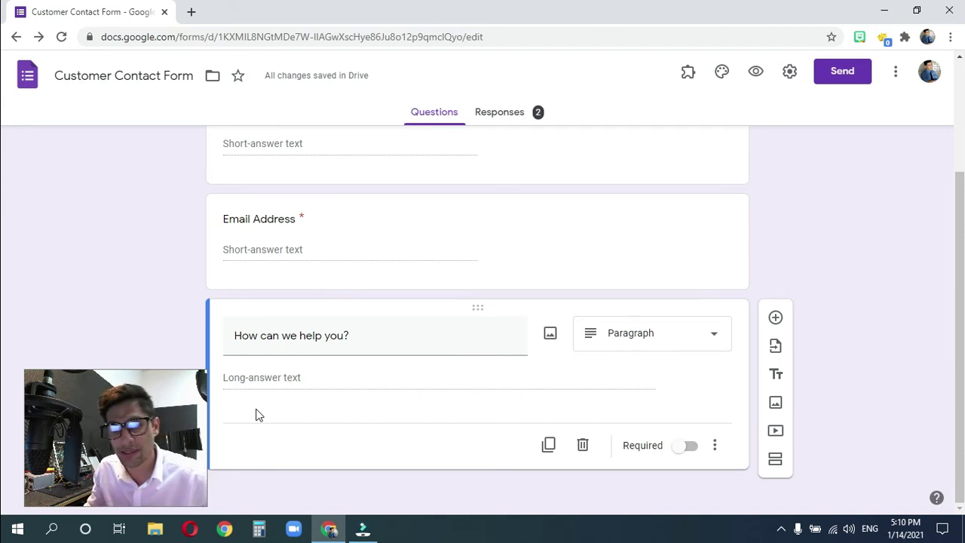
{"action": "left_click", "coordinate": [318, 398]}
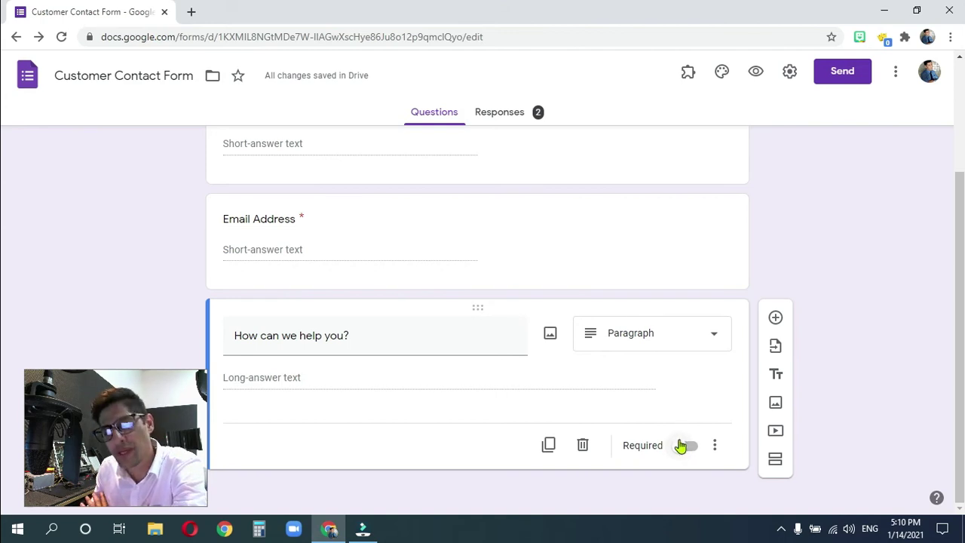
- Add Length response validation to the paragraph question with a maximum of 15 characters
{"action": "left_click", "coordinate": [713, 446]}
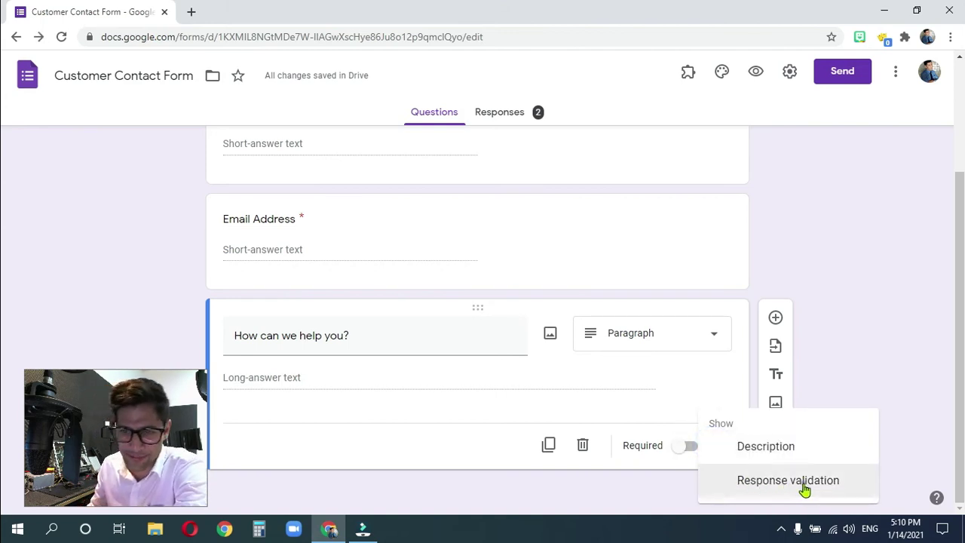
{"action": "left_click", "coordinate": [804, 481]}
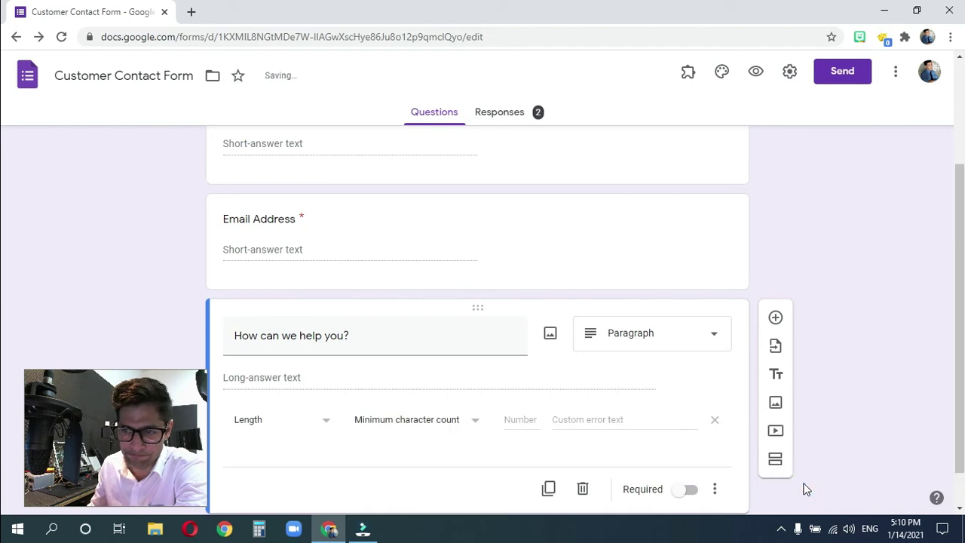
{"action": "left_click", "coordinate": [320, 425]}
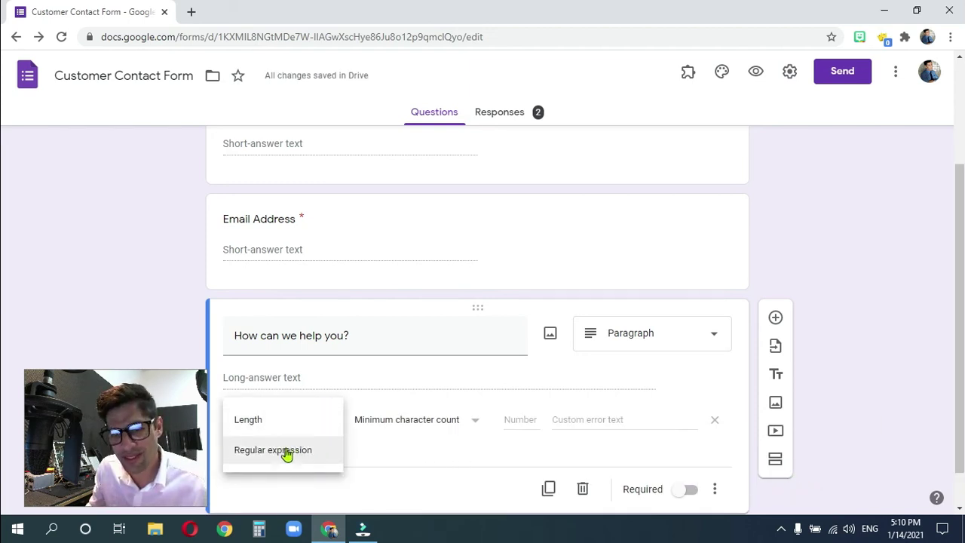
{"action": "left_click", "coordinate": [271, 422]}
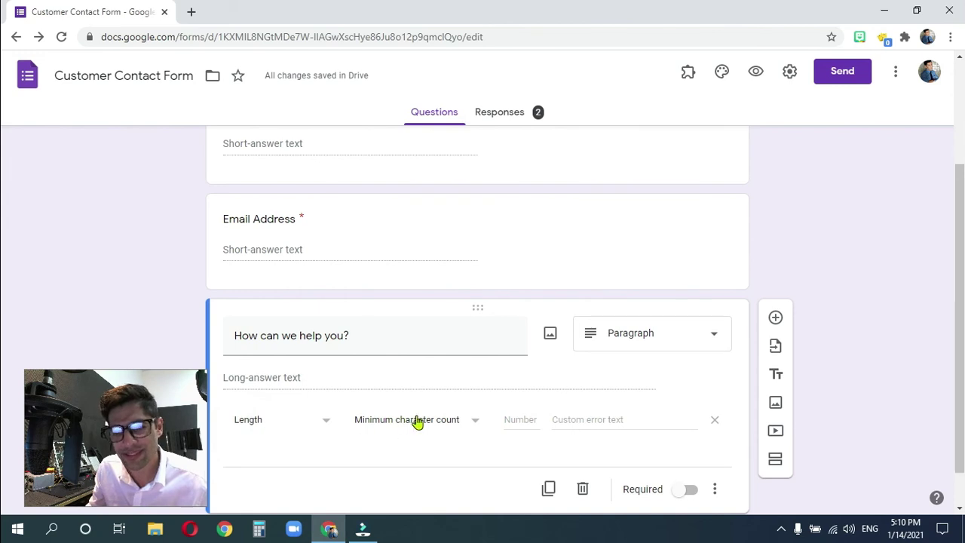
{"action": "left_click", "coordinate": [463, 422]}
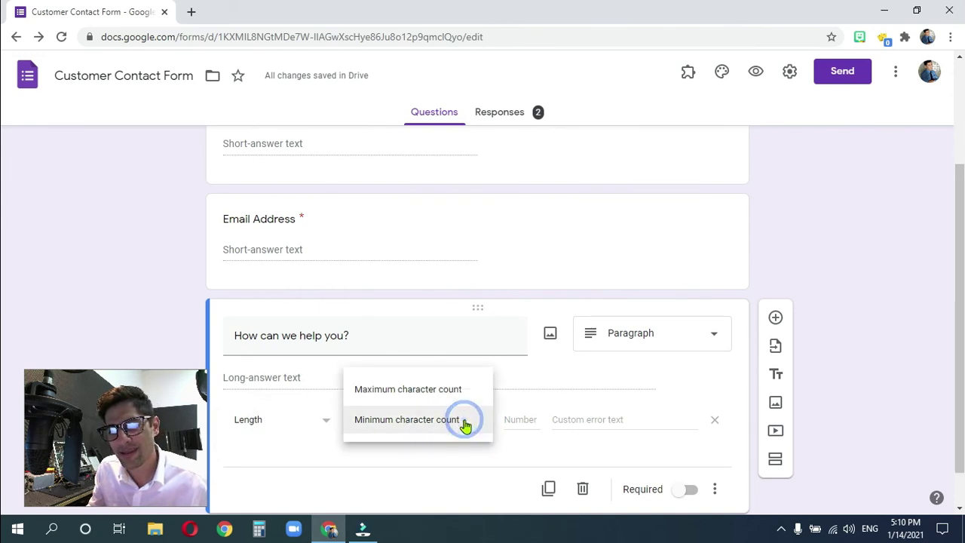
{"action": "left_click", "coordinate": [413, 398]}
{"action": "left_click", "coordinate": [518, 419]}
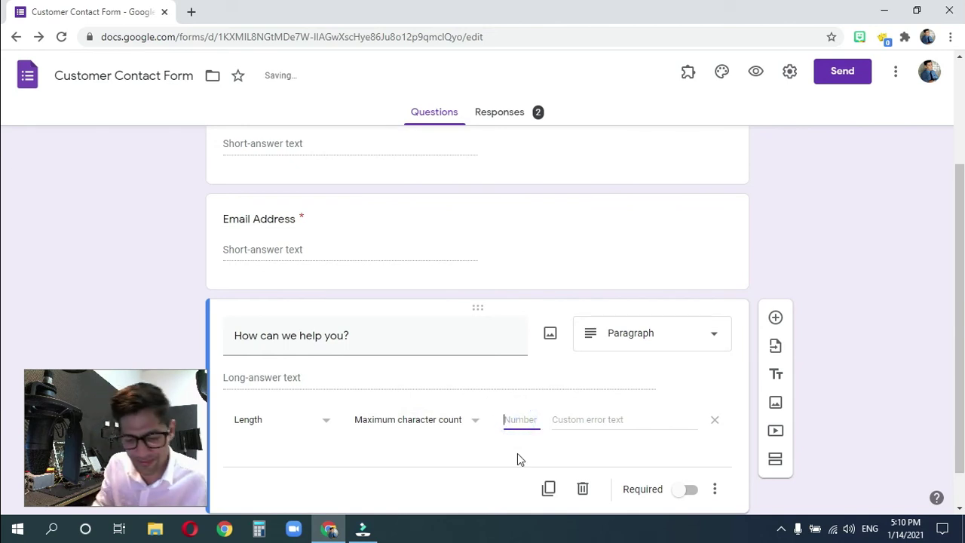
{"action": "type", "text": "15"}
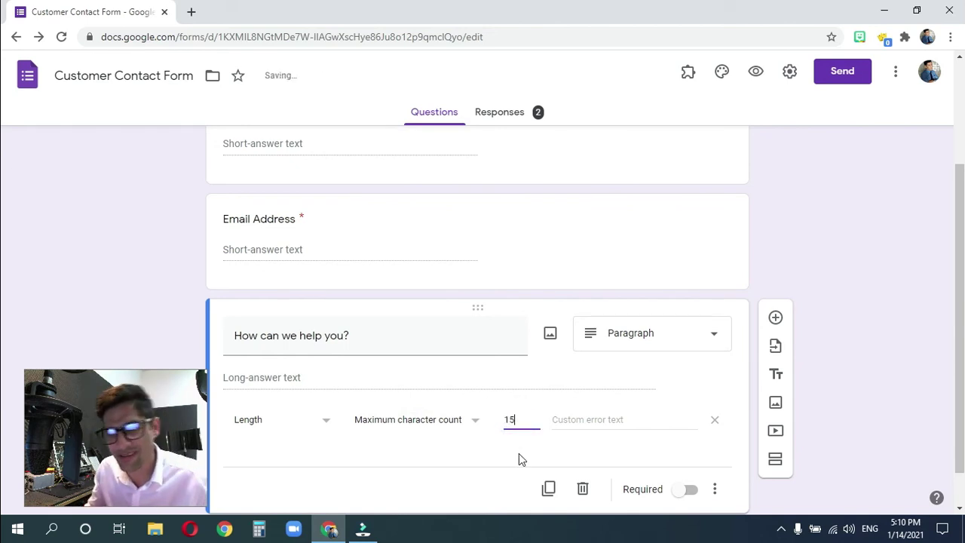
- Enter the over-length error text 'Dude! Calm down already. That's enough. Don't get carried away!!!!'
{"action": "left_click", "coordinate": [571, 420]}
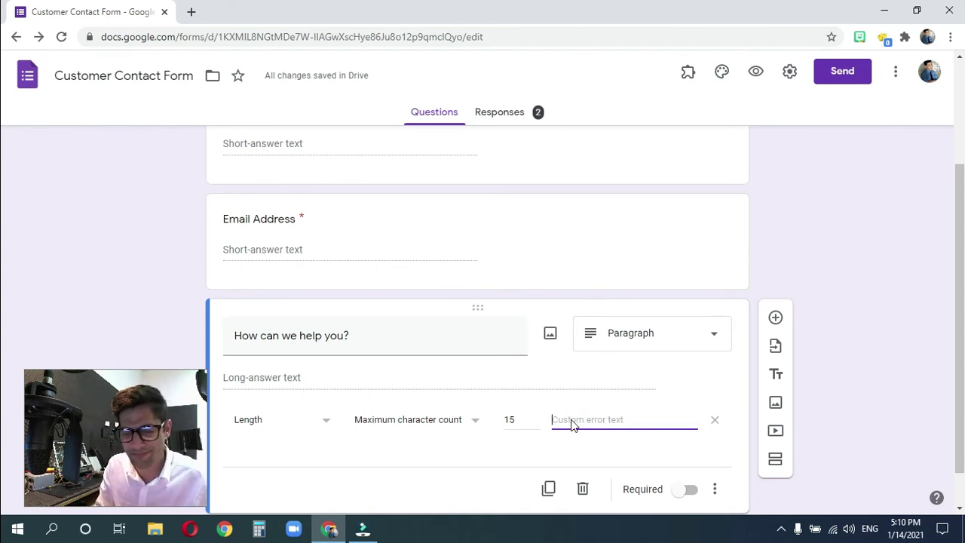
{"action": "type", "text": "Dude"}
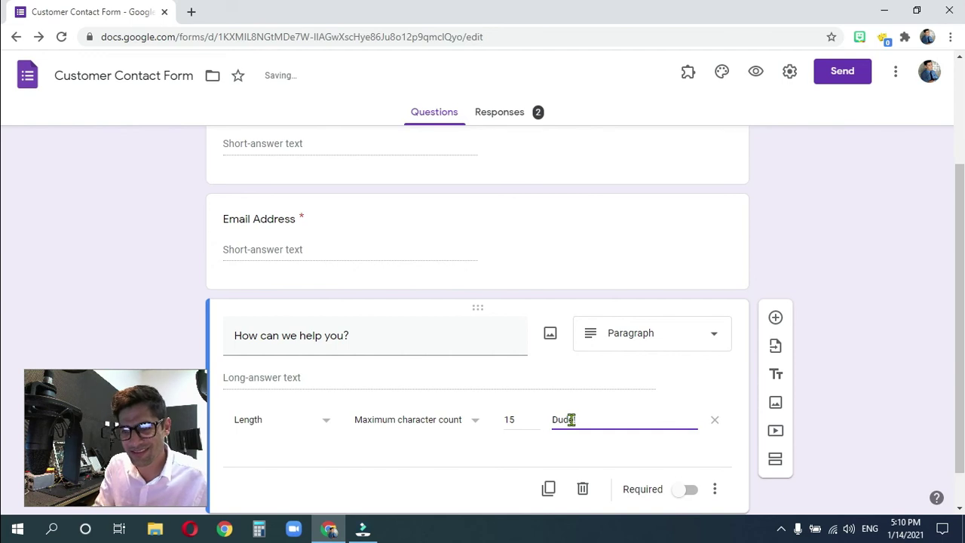
{"action": "type", "text": " Don"}
{"action": "key", "text": "BackSpace"}
{"action": "key", "text": "BackSpace"}
{"action": "key", "text": "BackSpace"}
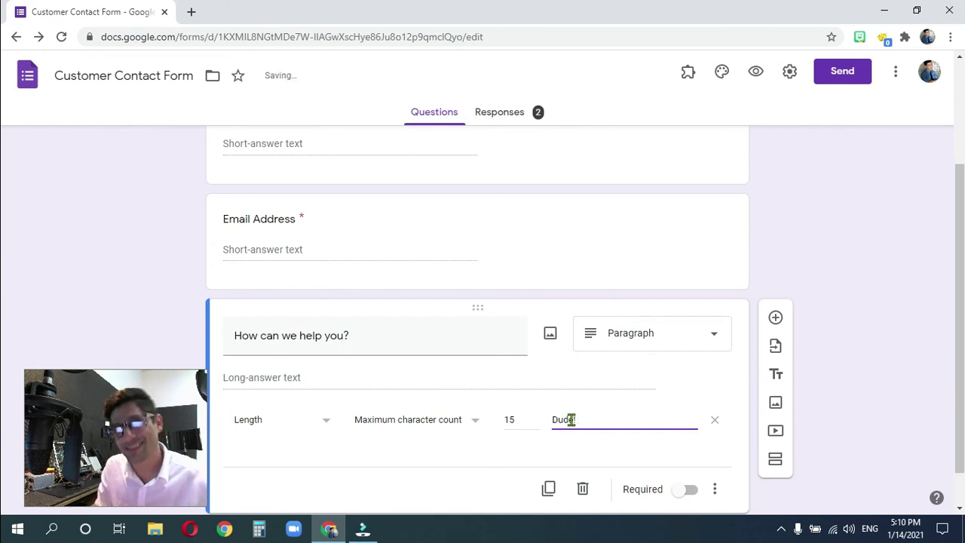
{"action": "type", "text": "Calm down a"}
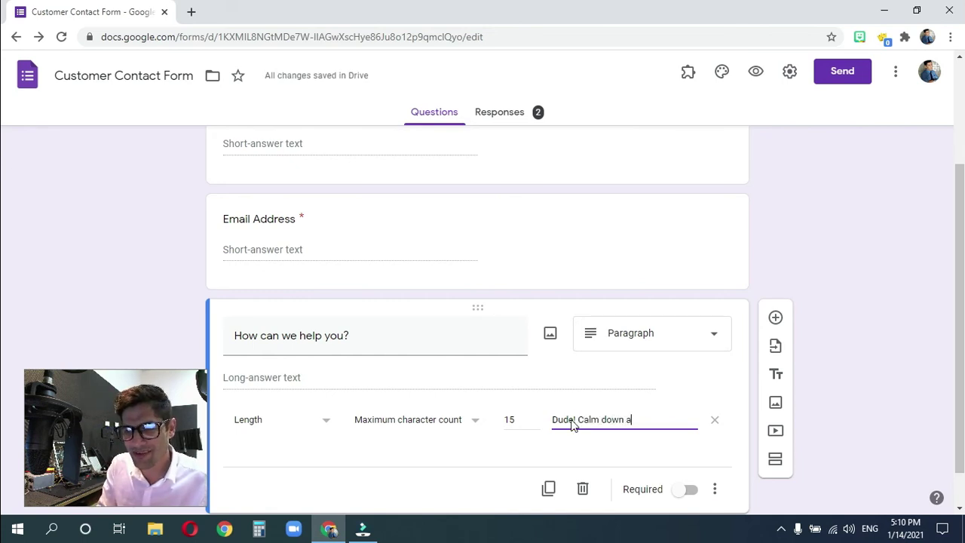
{"action": "type", "text": "lready"}
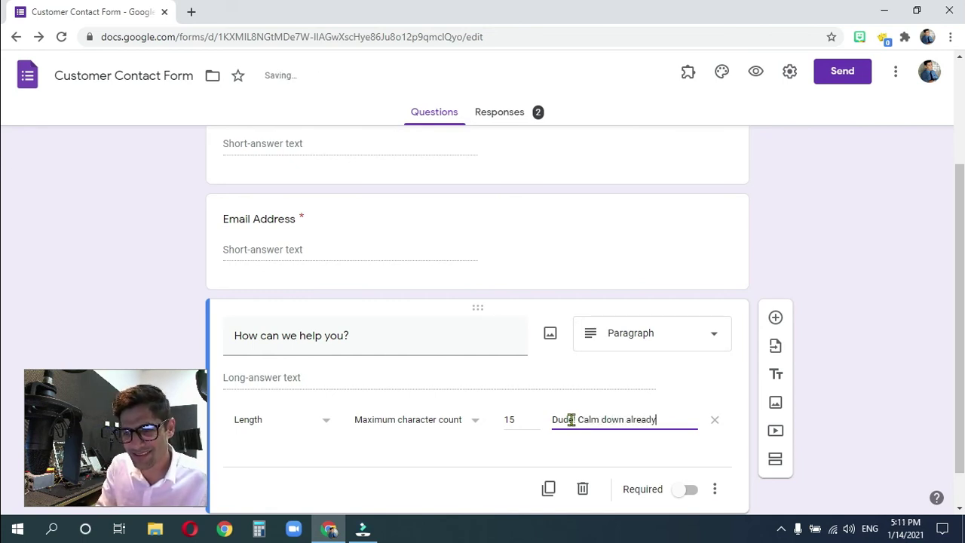
{"action": "type", "text": ". That"}
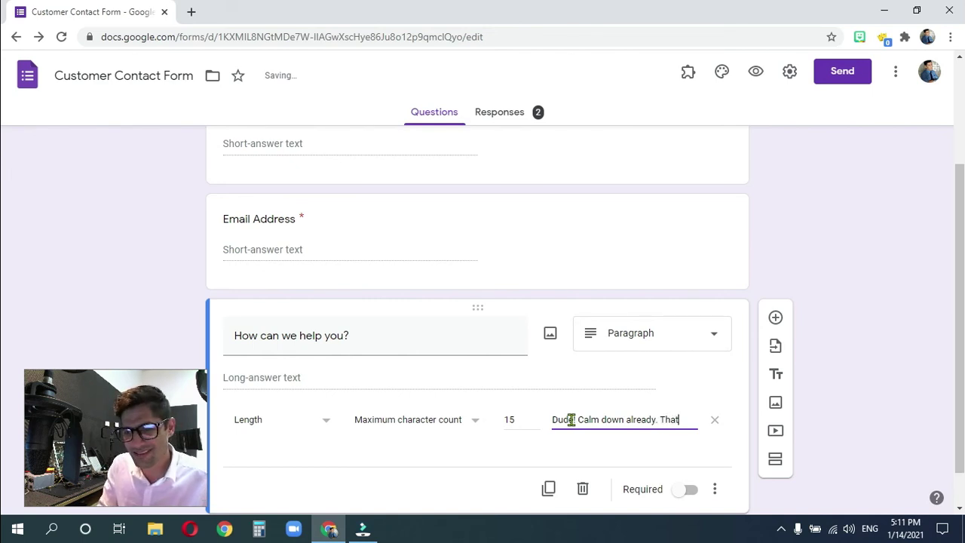
{"action": "type", "text": "'s enough"}
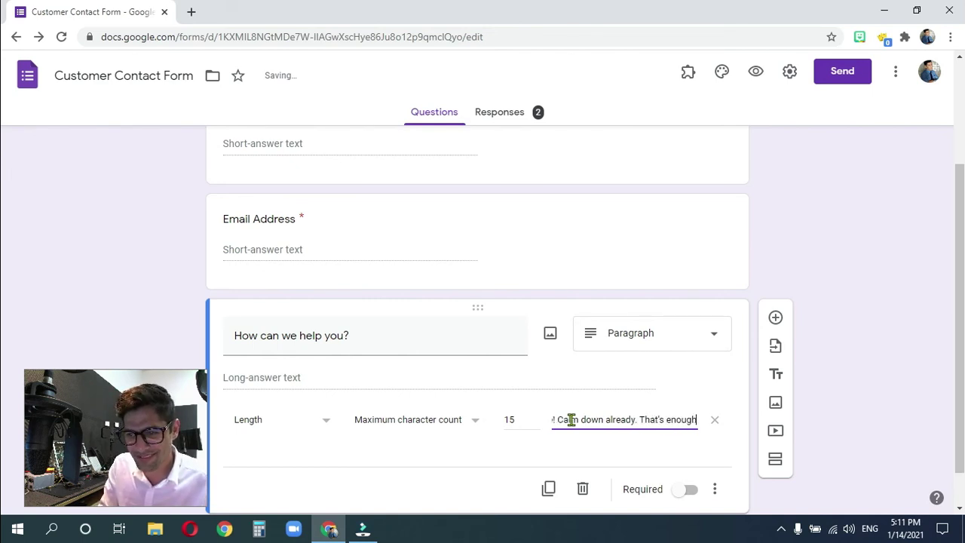
{"action": "type", "text": ". Don't"}
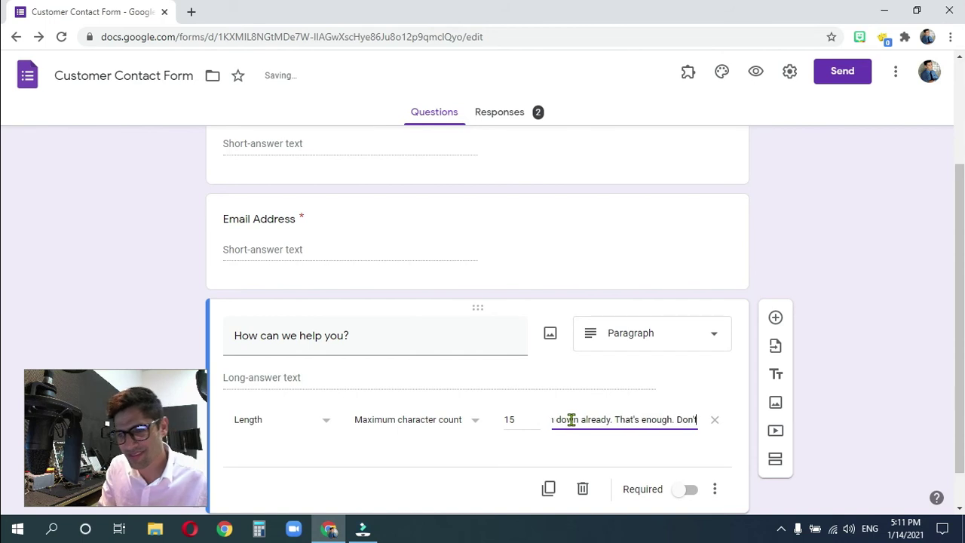
{"action": "type", "text": " get carr"}
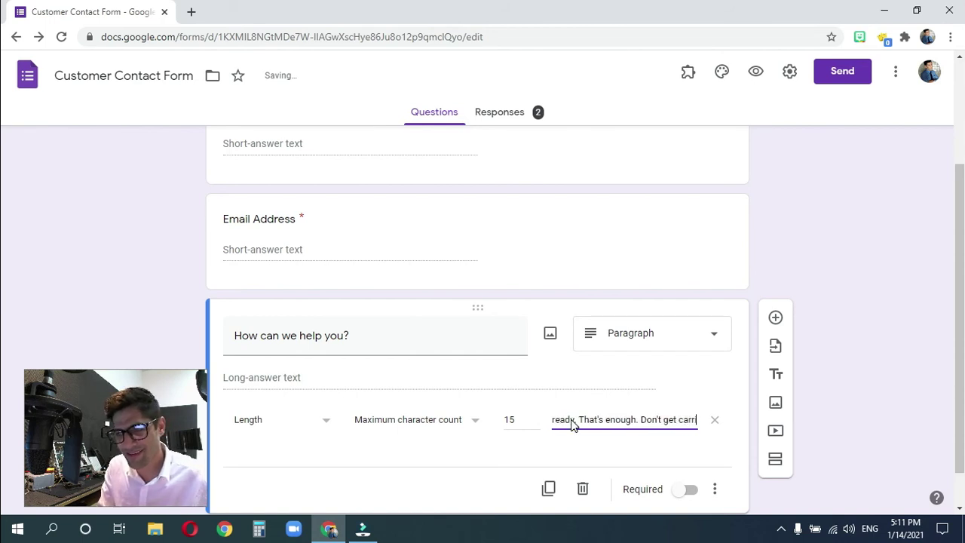
{"action": "type", "text": "ied away"}
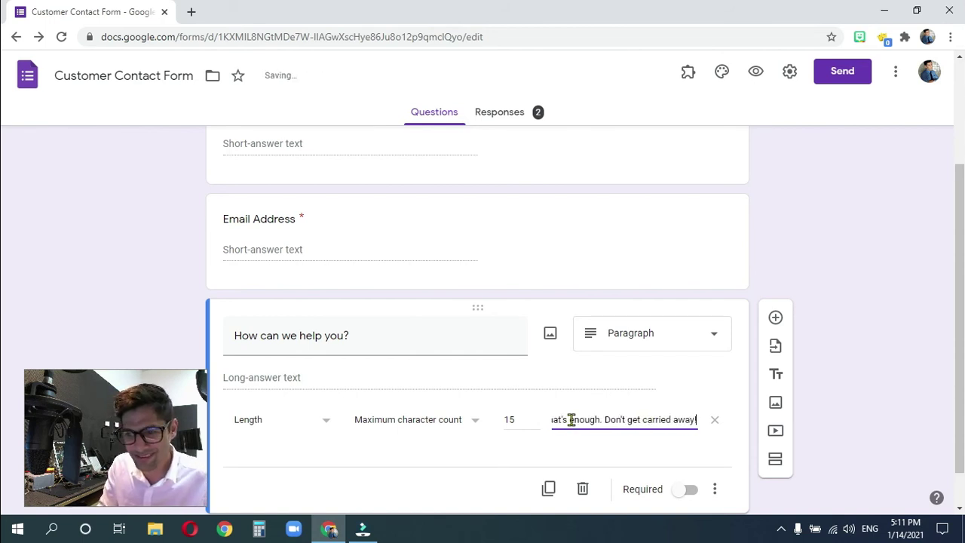
{"action": "type", "text": "!!!"}
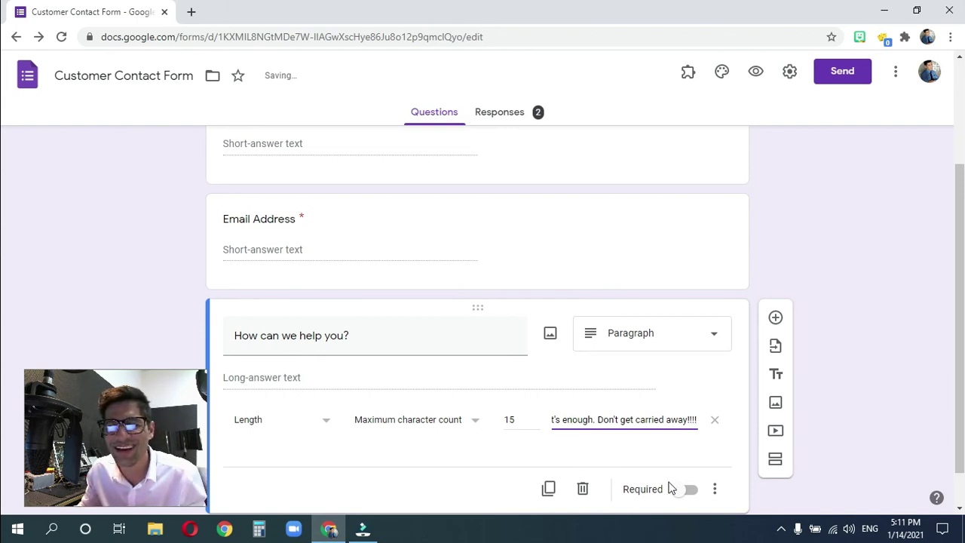
- Preview the form and fill in test Name, Email and 'Well, it all started' answers
{"action": "left_click", "coordinate": [756, 70]}
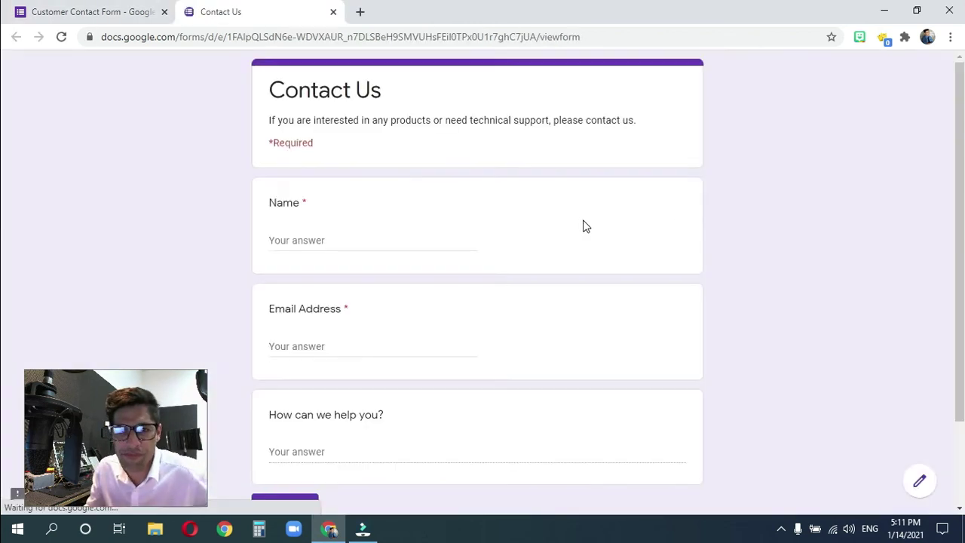
{"action": "scroll", "coordinate": [348, 215], "scroll_direction": "down", "scroll_amount": 2}
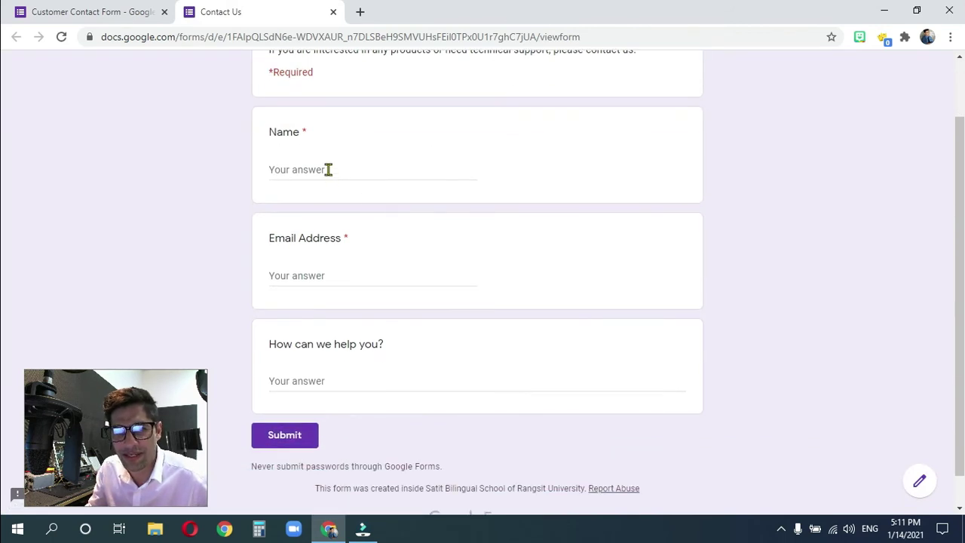
{"action": "left_click", "coordinate": [328, 168]}
{"action": "type", "text": "asdfsadf"}
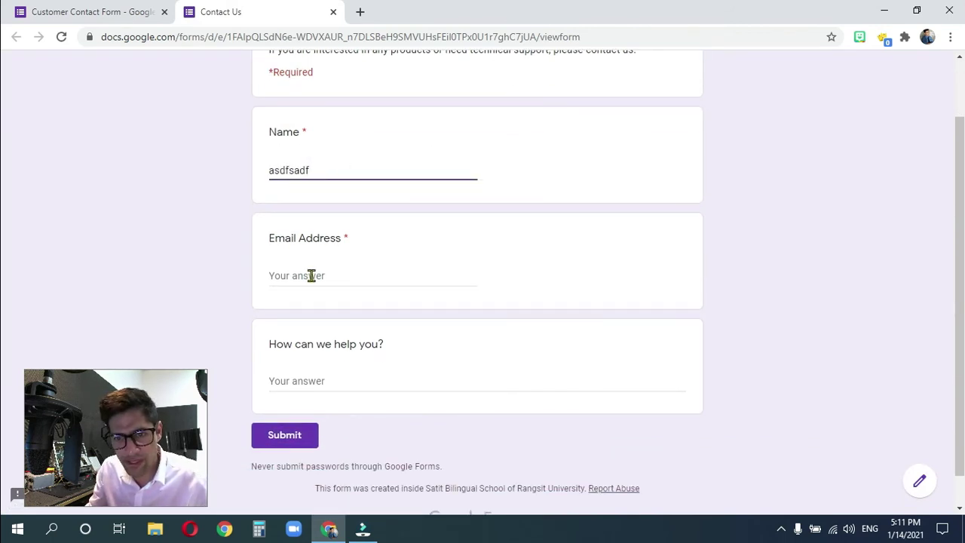
{"action": "left_click", "coordinate": [311, 276]}
{"action": "type", "text": "sadfsadf"}
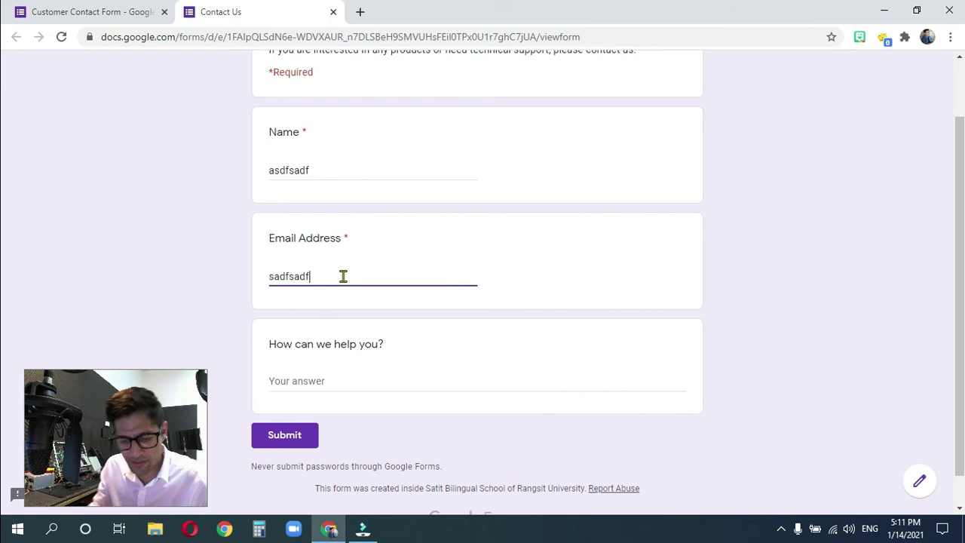
{"action": "type", "text": "@asdfsadf.com"}
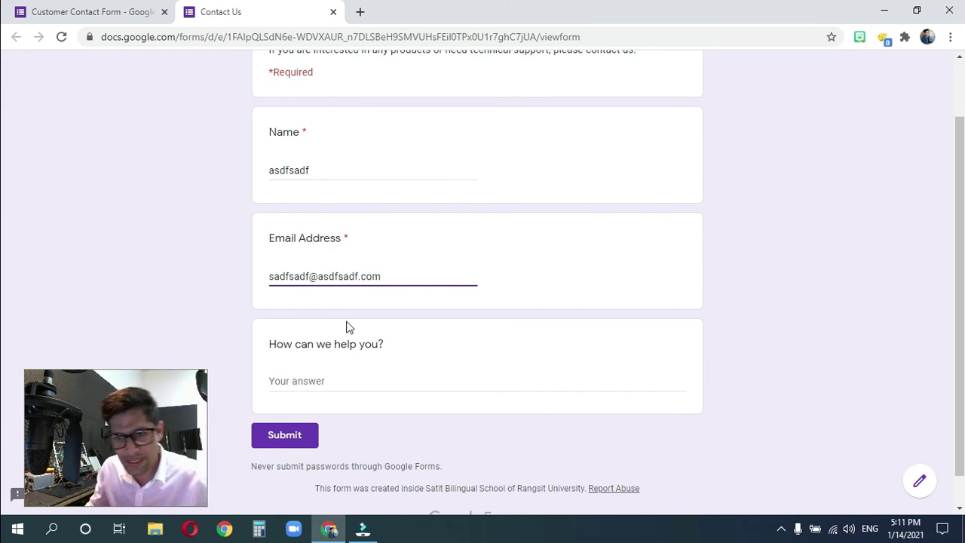
{"action": "left_click", "coordinate": [368, 379]}
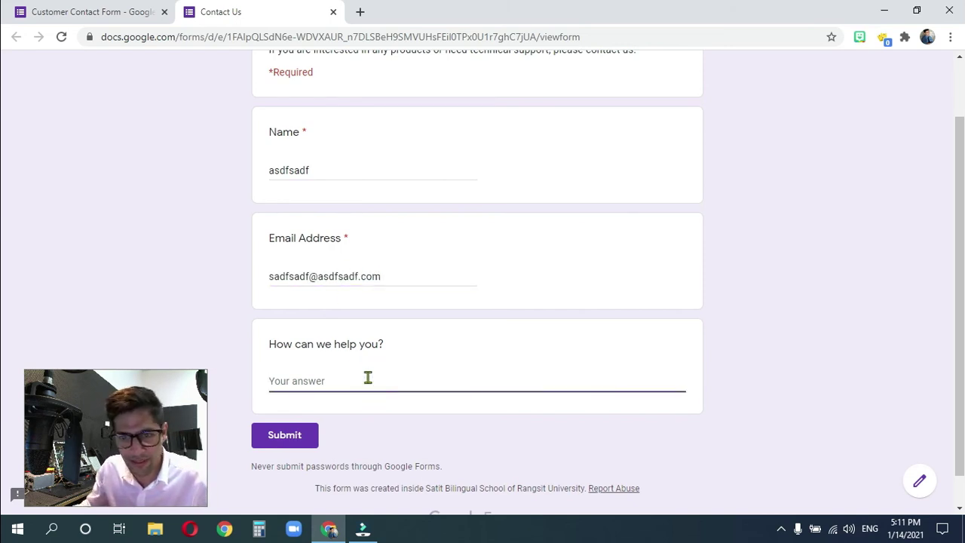
{"action": "scroll", "coordinate": [360, 380], "scroll_direction": "down", "scroll_amount": 1}
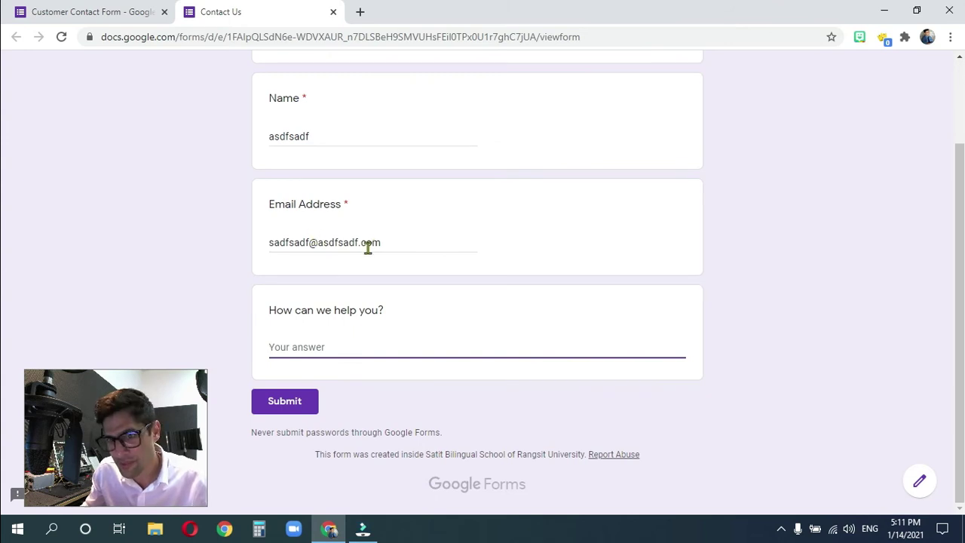
{"action": "left_click", "coordinate": [316, 244]}
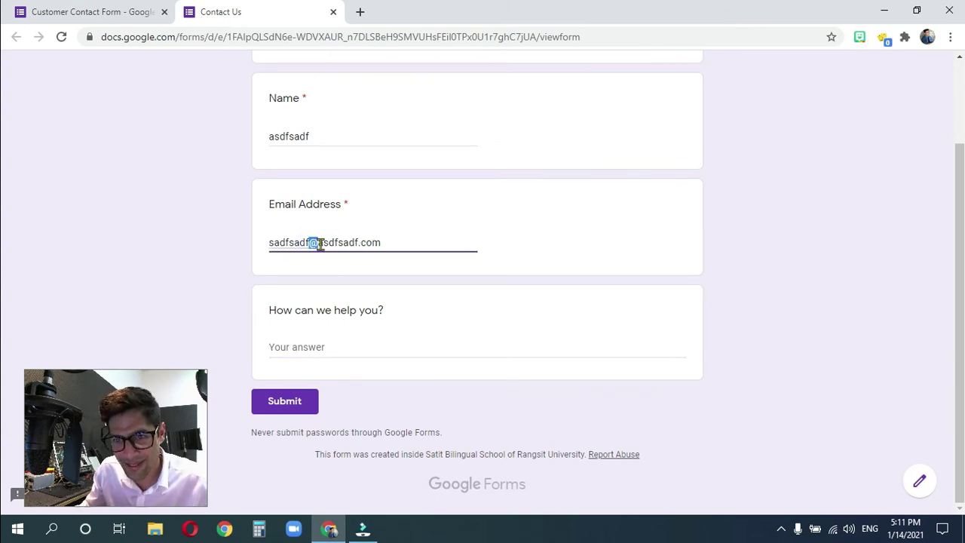
{"action": "left_click", "coordinate": [359, 243]}
{"action": "left_click", "coordinate": [308, 344]}
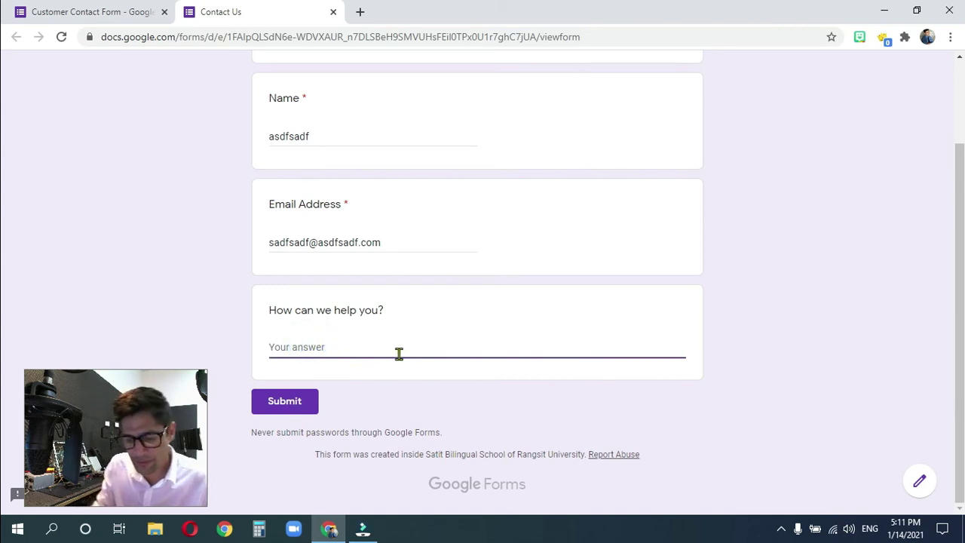
{"action": "type", "text": "Well,"}
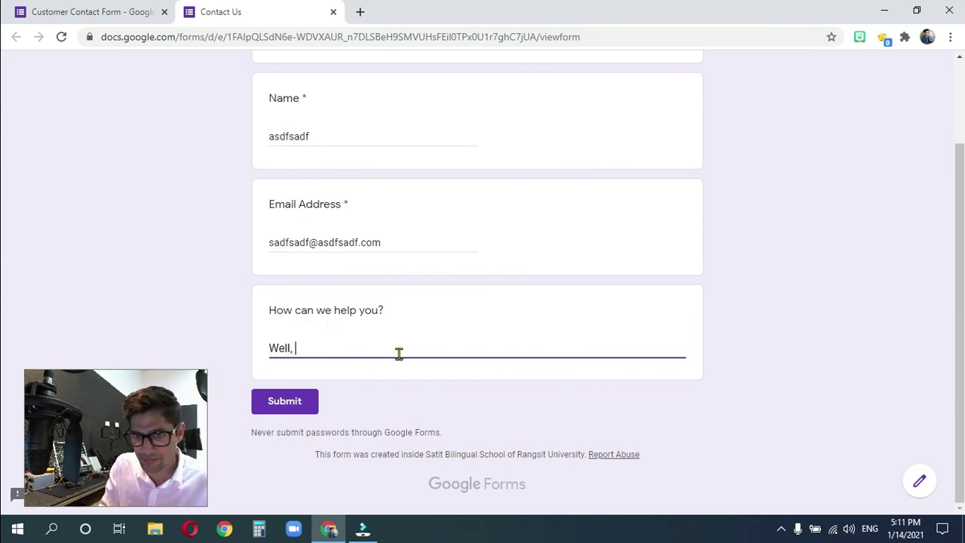
{"action": "type", "text": " it all started"}
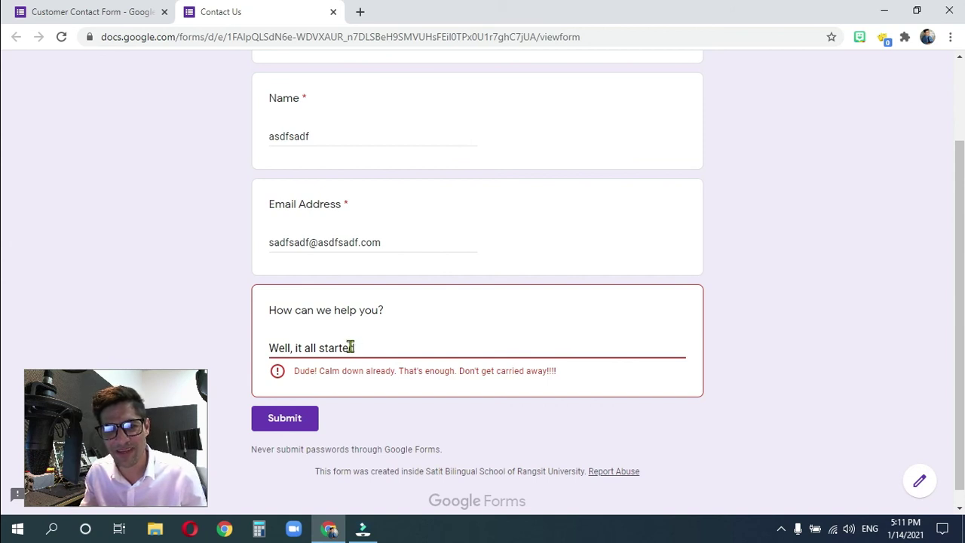
- Submit to trigger the 'Dude! Calm down already' over-length error, then close the preview
{"action": "left_click", "coordinate": [301, 423]}
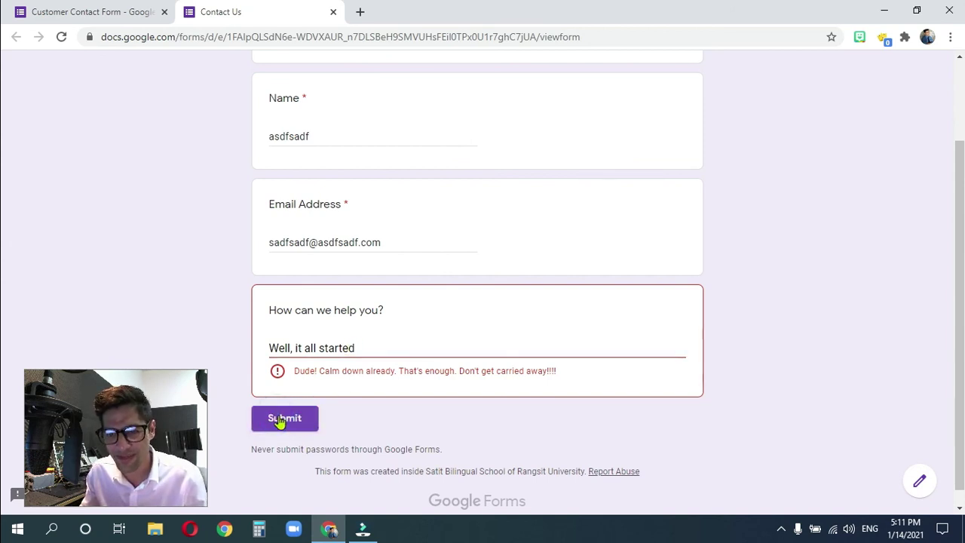
{"action": "double_click", "coordinate": [359, 348]}
{"action": "left_click_drag", "start_coordinate": [355, 348], "coordinate": [341, 348]}
{"action": "left_click", "coordinate": [364, 346]}
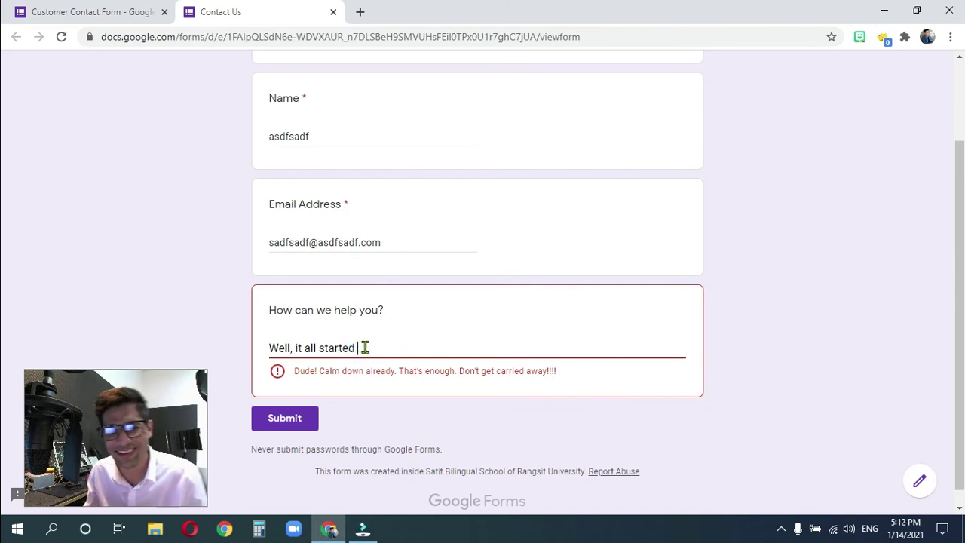
{"action": "left_click_drag", "start_coordinate": [365, 347], "coordinate": [291, 349]}
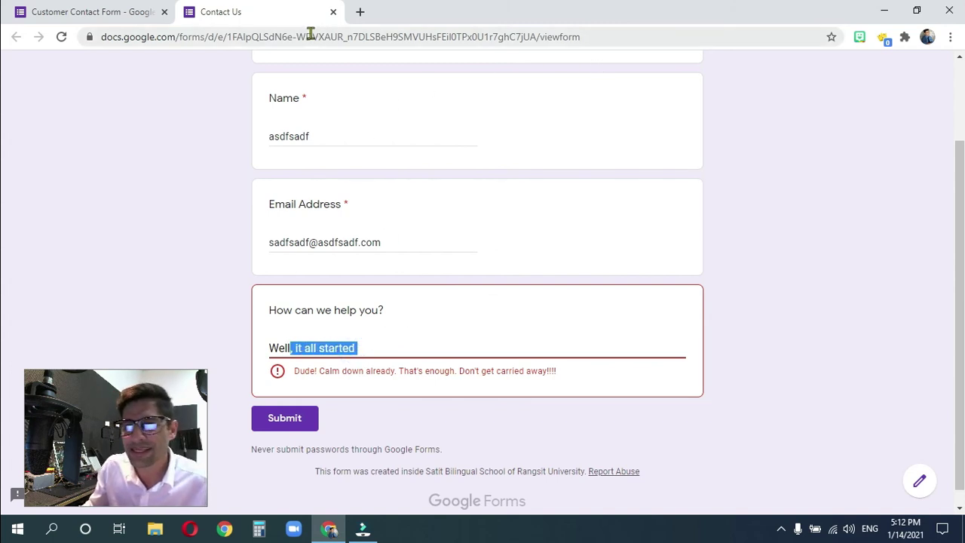
{"action": "left_click", "coordinate": [332, 12]}
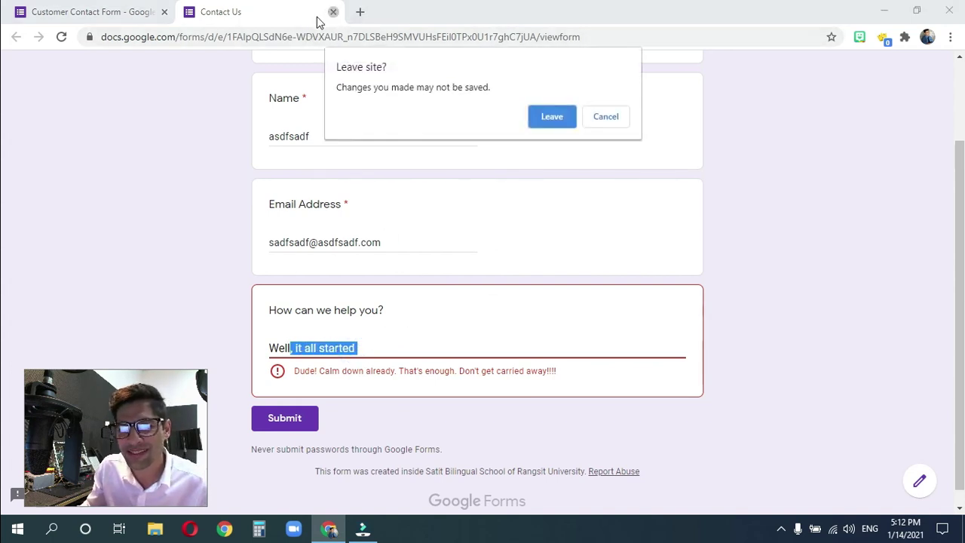
- Leave the preview and change the length rule to a minimum of 15 characters
{"action": "left_click", "coordinate": [553, 119]}
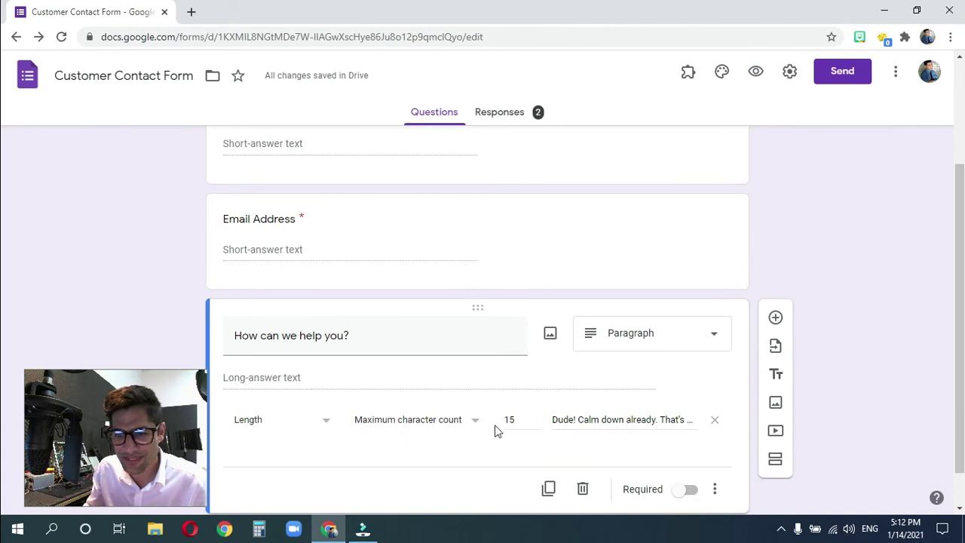
{"action": "left_click", "coordinate": [453, 425]}
{"action": "left_click", "coordinate": [432, 449]}
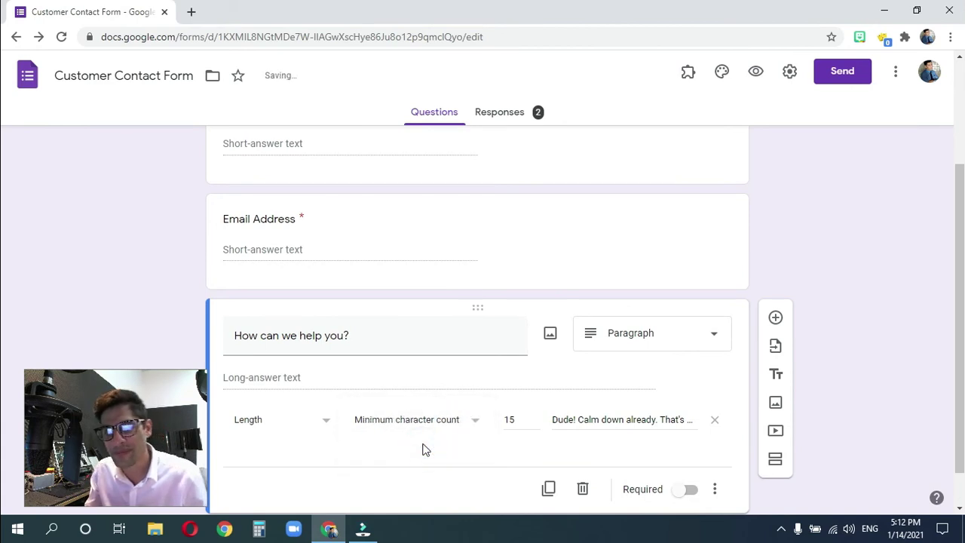
{"action": "double_click", "coordinate": [520, 420]}
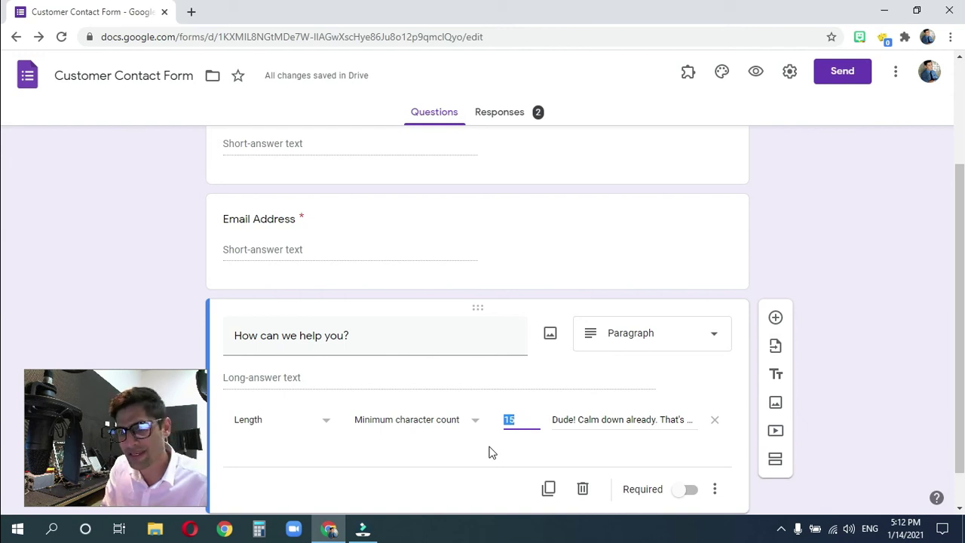
{"action": "type", "text": "15"}
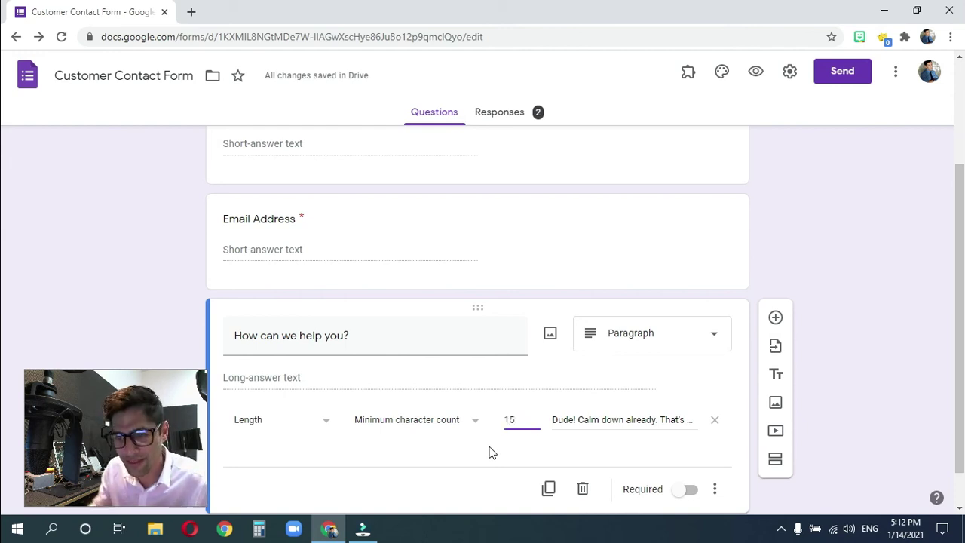
- Replace the error text with 'Come on. You can do better than that. Try adding some more.'
{"action": "triple_click", "coordinate": [586, 419]}
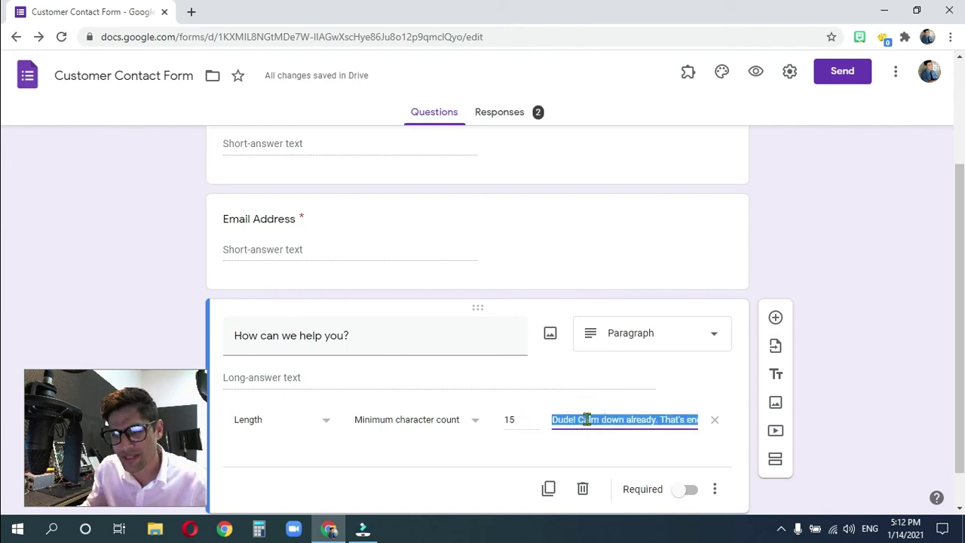
{"action": "left_click", "coordinate": [586, 419]}
{"action": "double_click", "coordinate": [588, 420]}
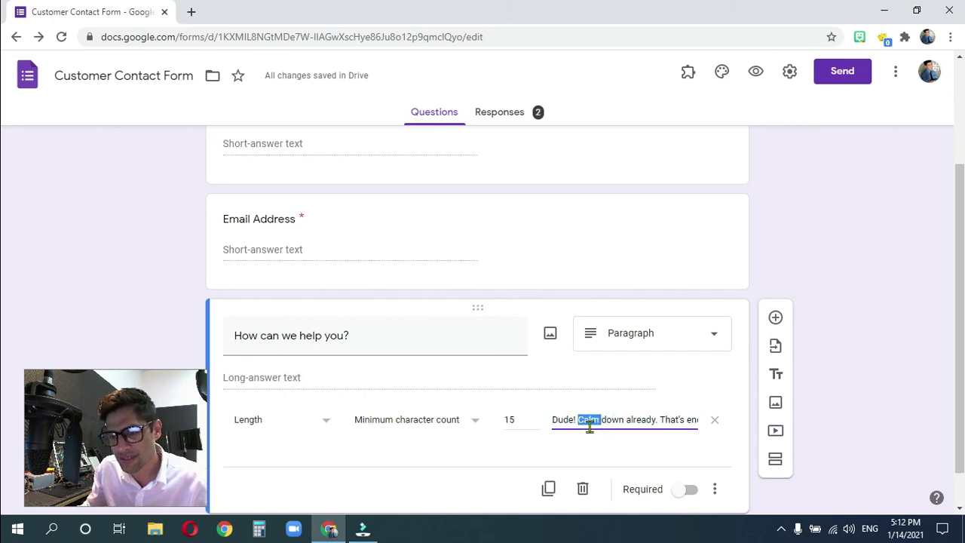
{"action": "triple_click", "coordinate": [589, 420]}
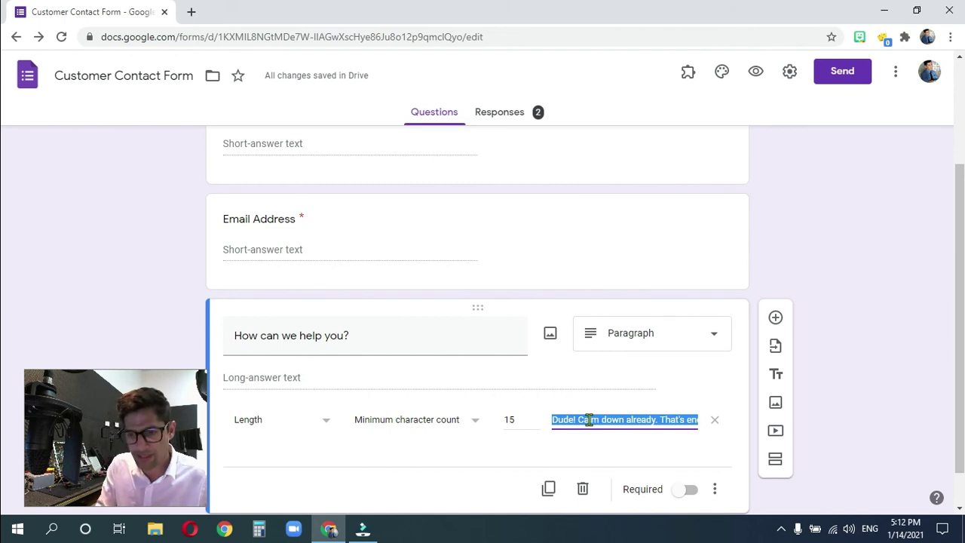
{"action": "type", "text": "Come on! You can"}
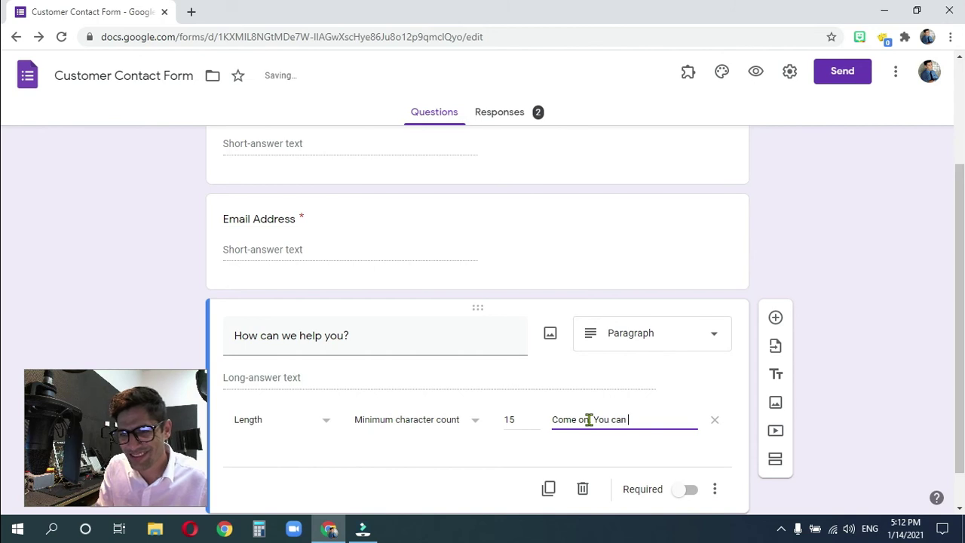
{"action": "type", "text": "t"}
{"action": "type", "text": "han t"}
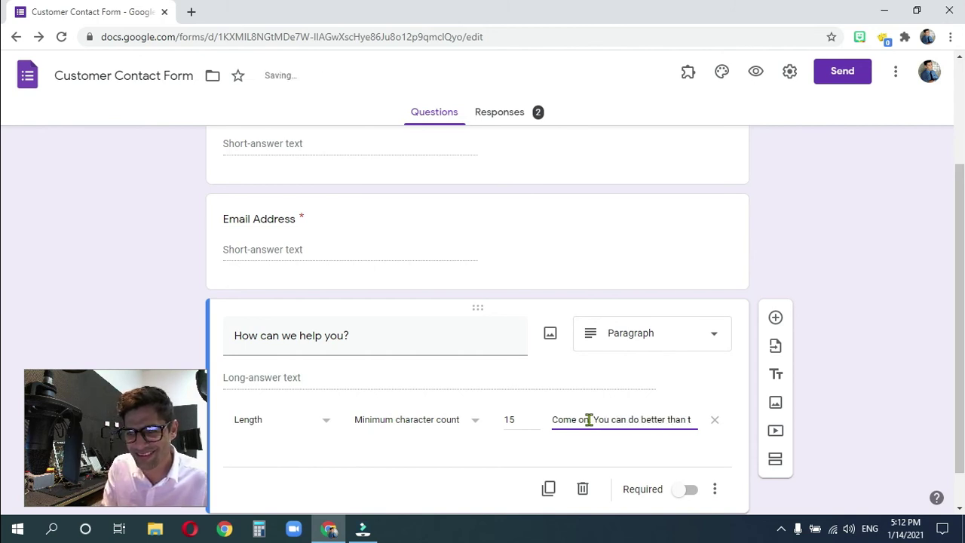
{"action": "type", "text": "hat. Try"}
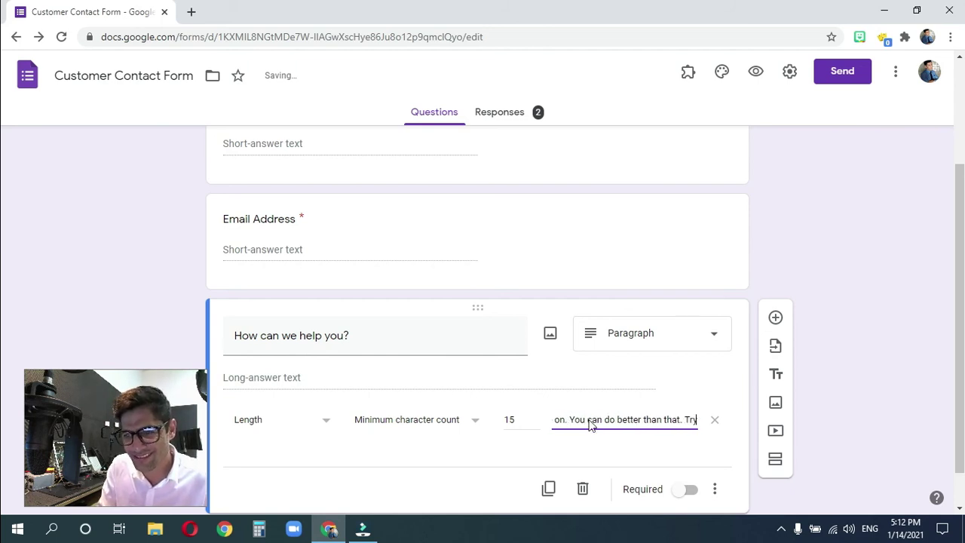
{"action": "type", "text": " adding"}
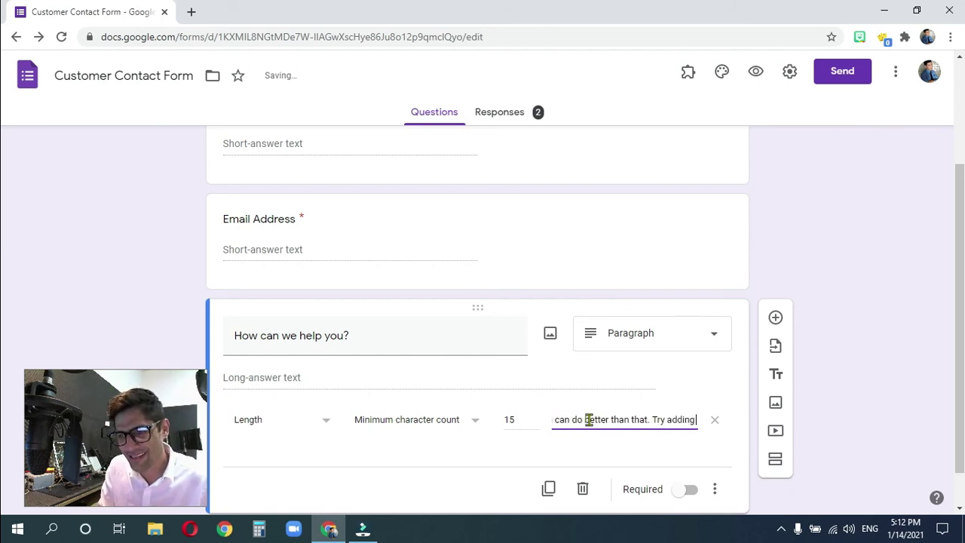
{"action": "type", "text": " some more."}
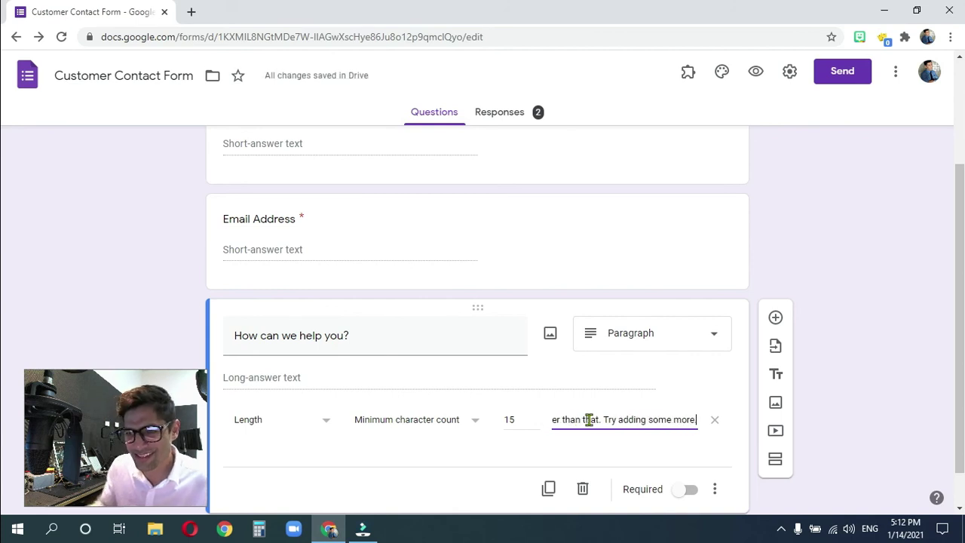
- Preview the form, enter test Name, an invalid email and 'Nevermin', and submit to see the errors
{"action": "left_click", "coordinate": [756, 73]}
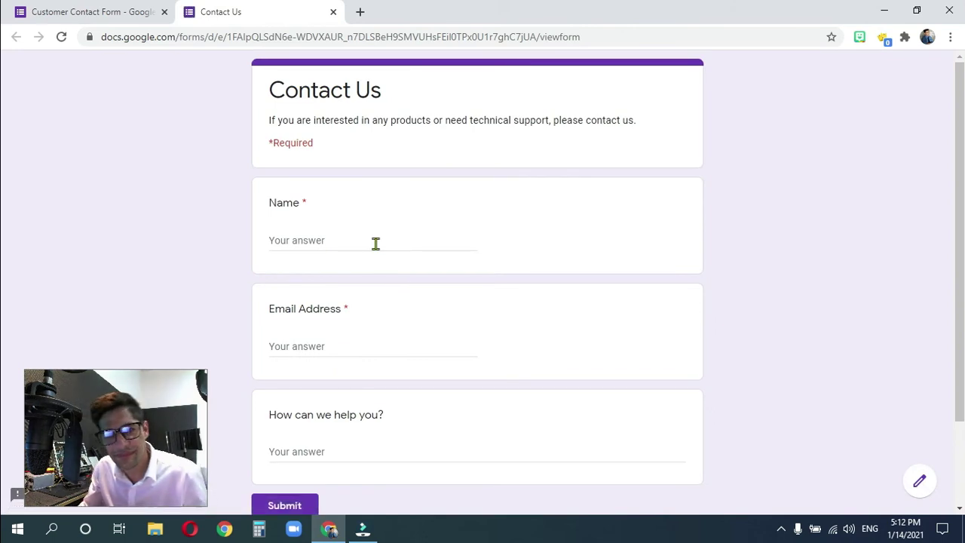
{"action": "left_click", "coordinate": [369, 241]}
{"action": "type", "text": "asdfasdfa"}
{"action": "left_click", "coordinate": [352, 344]}
{"action": "type", "text": "asdfsaf"}
{"action": "left_click", "coordinate": [361, 447]}
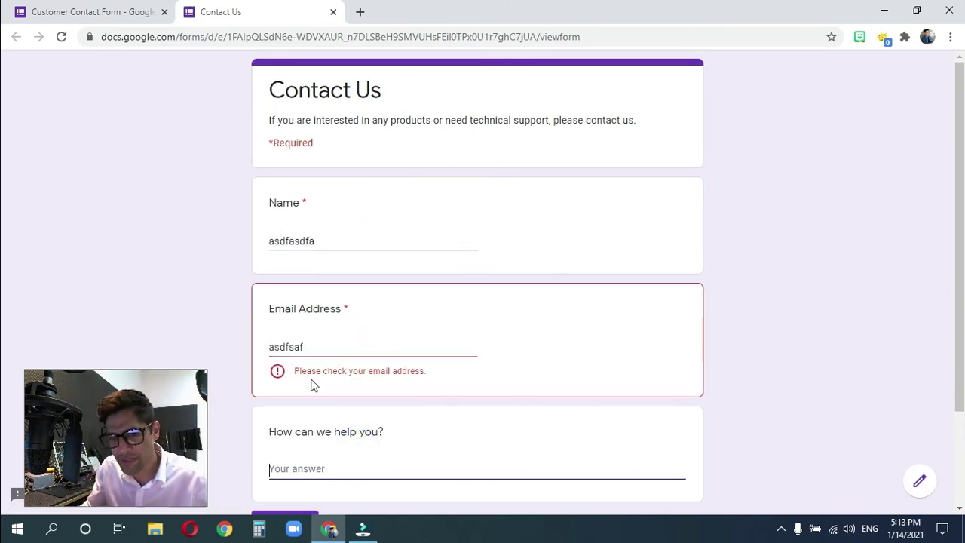
{"action": "scroll", "coordinate": [356, 419], "scroll_direction": "down", "scroll_amount": 3}
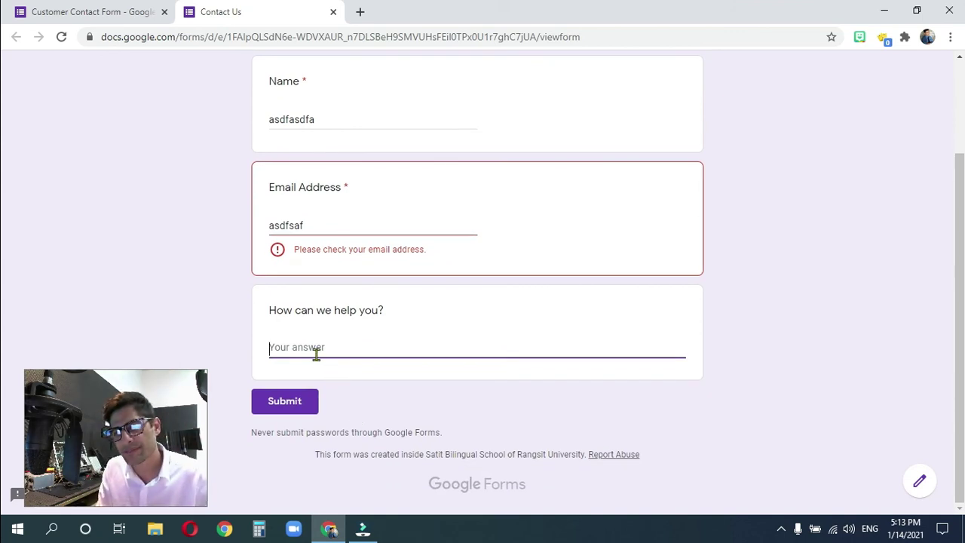
{"action": "type", "text": "A"}
{"action": "key", "text": "BackSpace"}
{"action": "type", "text": "Nevermind."}
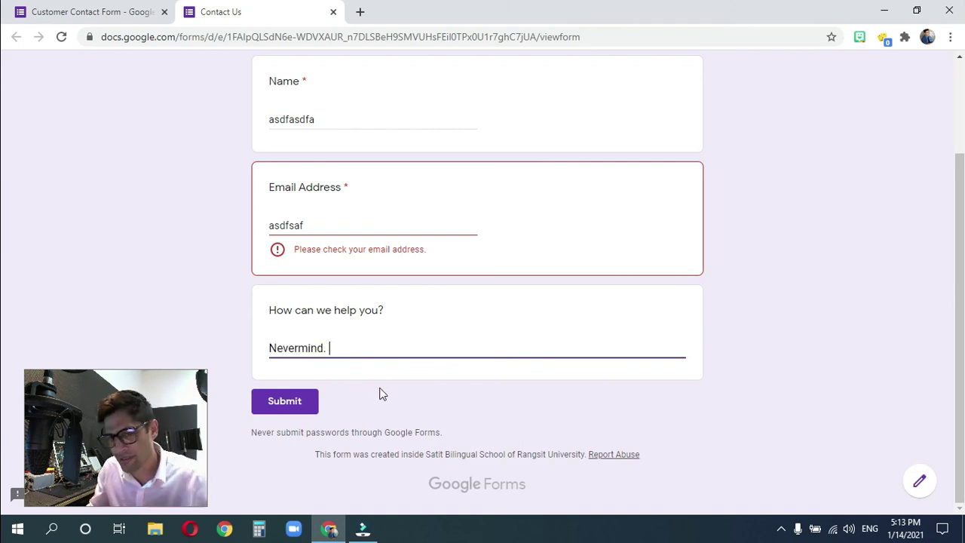
{"action": "left_click", "coordinate": [374, 395]}
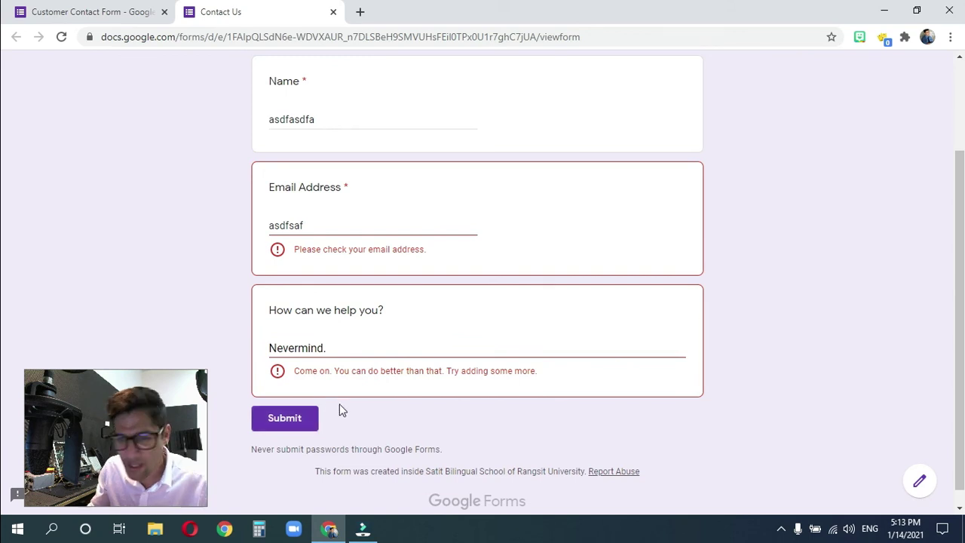
{"action": "left_click", "coordinate": [293, 422]}
{"action": "left_click", "coordinate": [293, 422]}
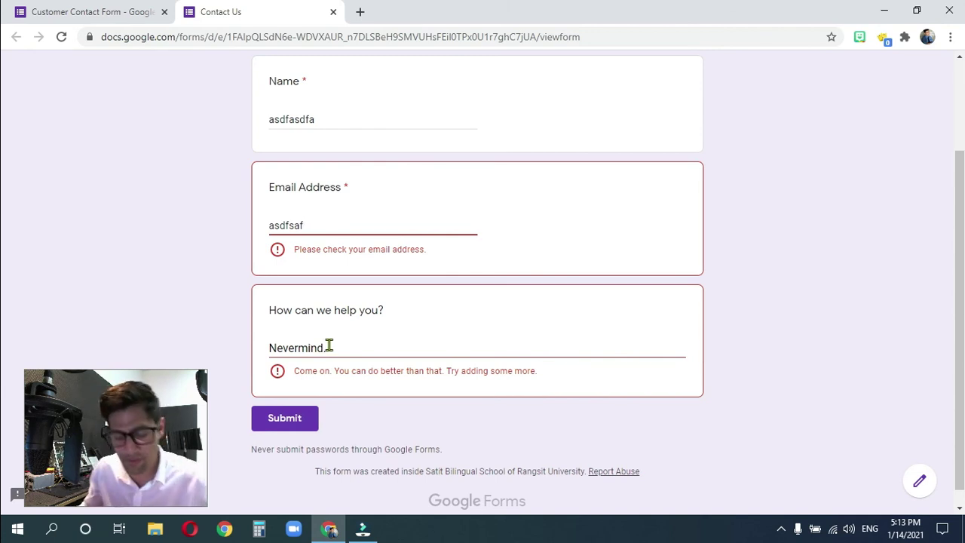
- Lengthen the help answer to 'Nevermind. OK.' and resubmit
{"action": "left_click", "coordinate": [332, 345]}
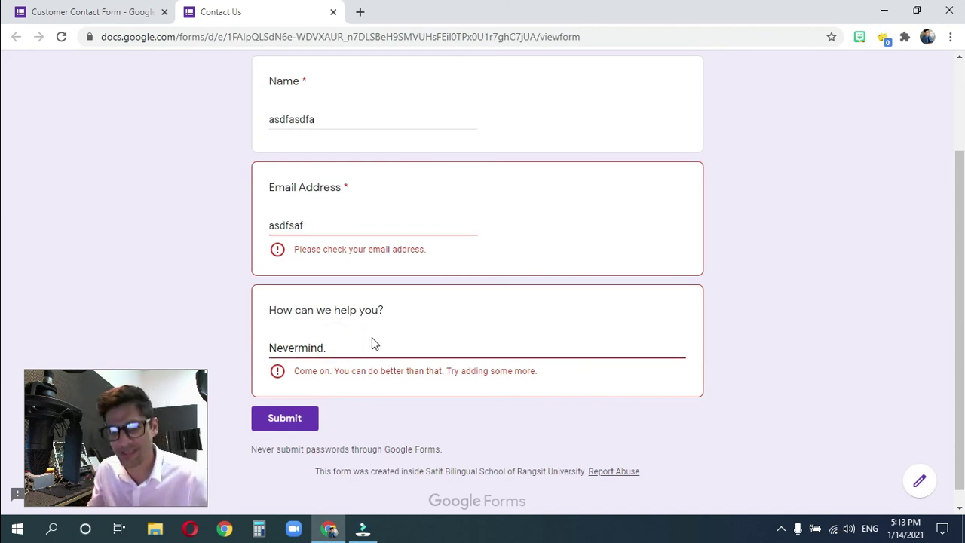
{"action": "type", "text": "Nevermind. OK"}
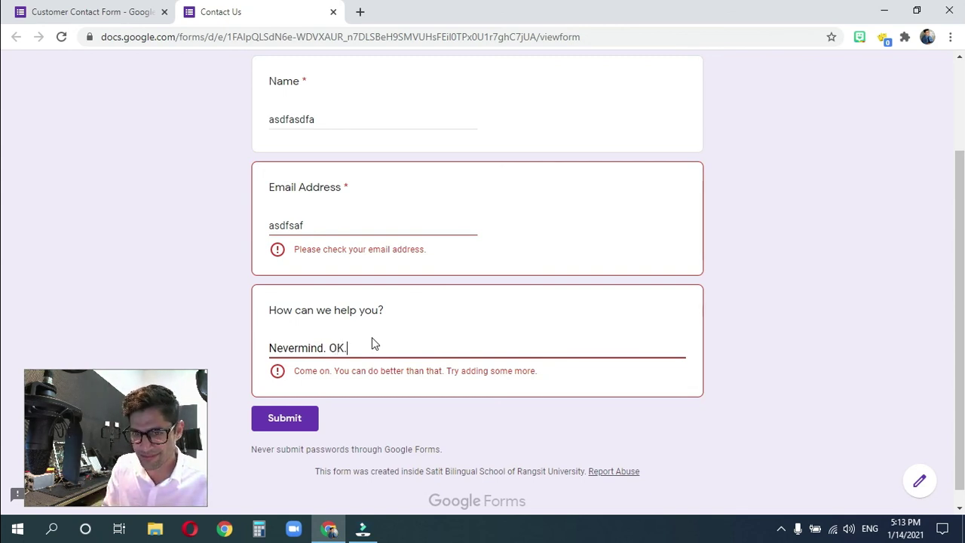
{"action": "type", "text": "."}
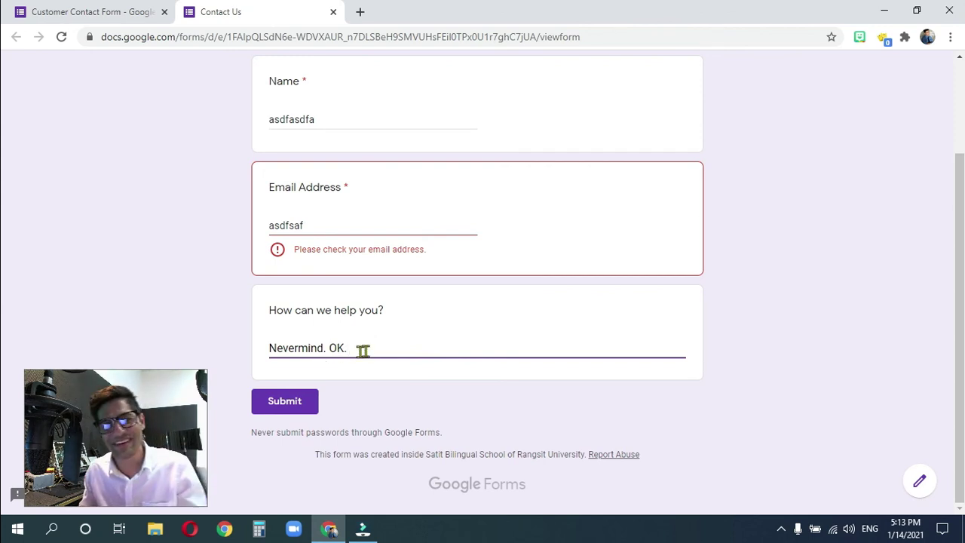
{"action": "left_click", "coordinate": [292, 404]}
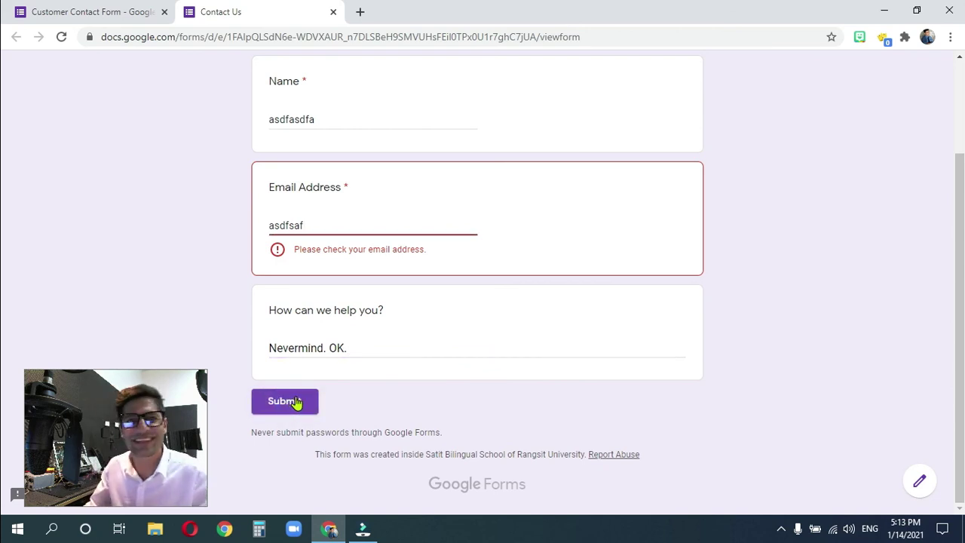
{"action": "left_click", "coordinate": [308, 404]}
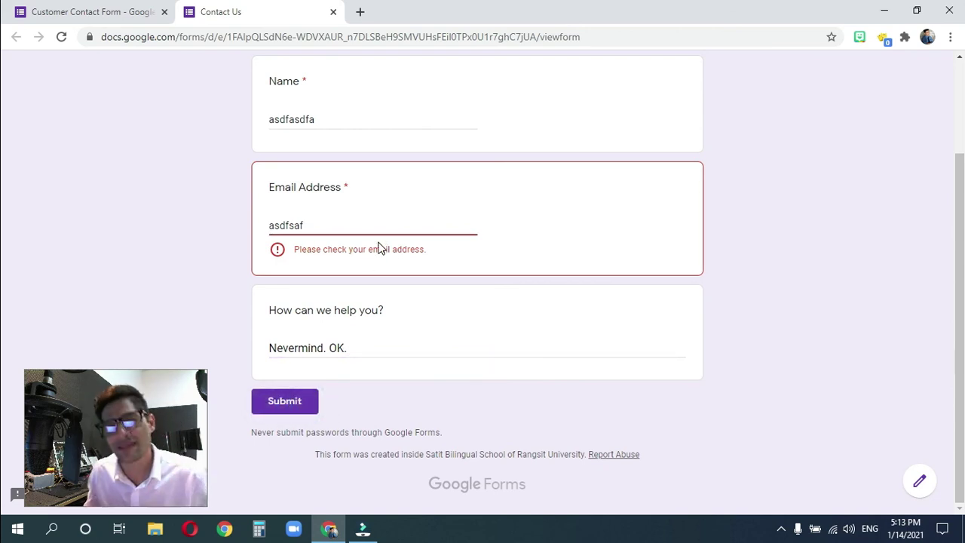
- Close the preview and leave the page to return to the form editor
{"action": "left_click", "coordinate": [333, 13]}
{"action": "left_click", "coordinate": [545, 117]}
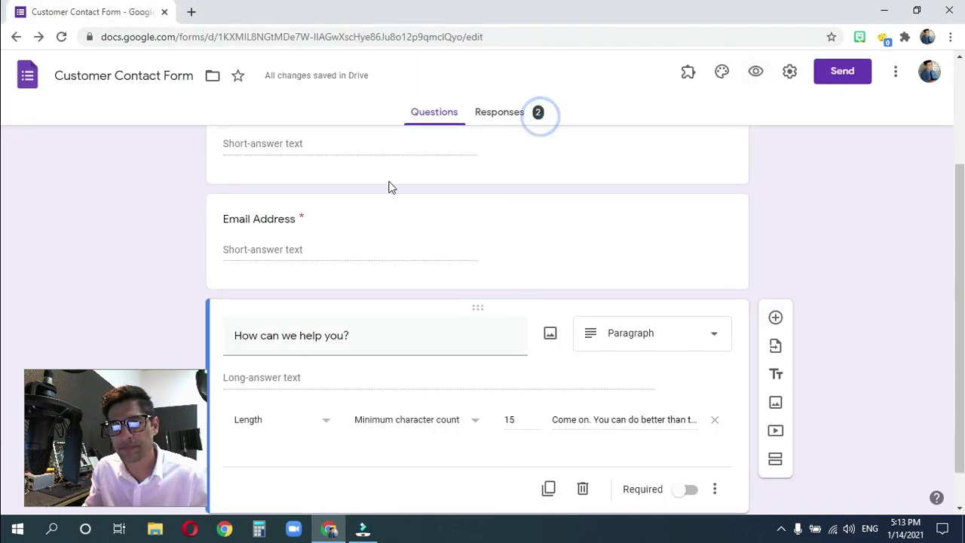
{"action": "scroll", "coordinate": [377, 369], "scroll_direction": "down", "scroll_amount": 1}
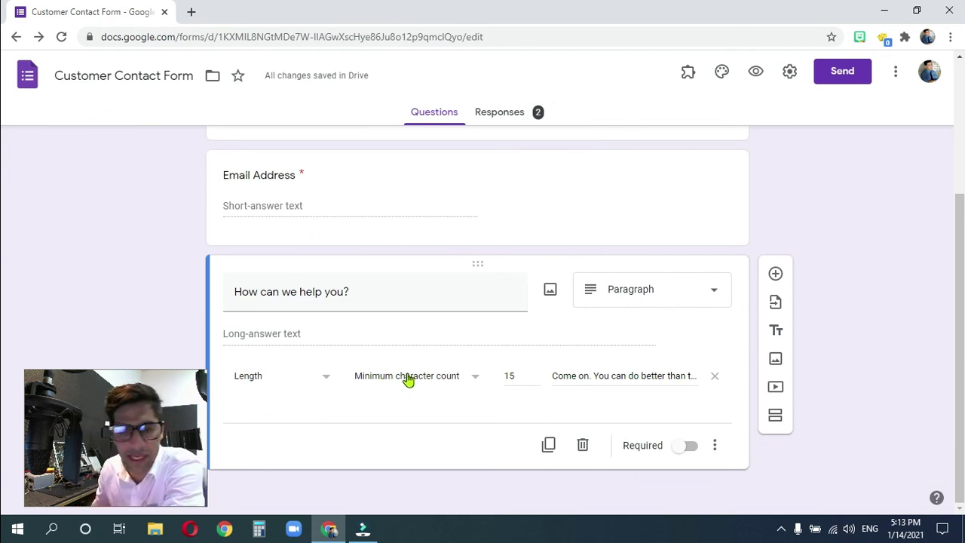
- Review the validation type and character-count choices, keeping the minimum character count
{"action": "left_click", "coordinate": [448, 381]}
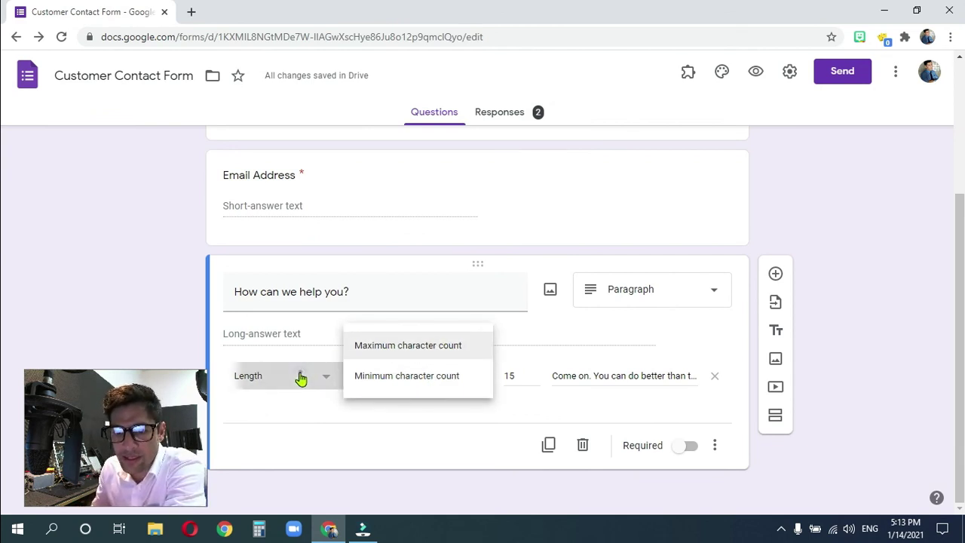
{"action": "left_click", "coordinate": [324, 377]}
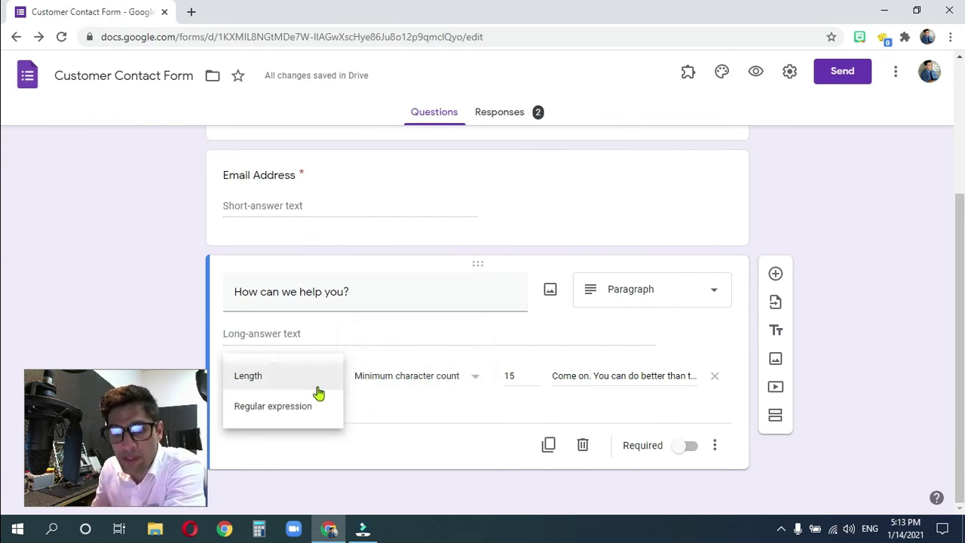
{"action": "left_click", "coordinate": [585, 377]}
{"action": "left_click", "coordinate": [511, 375]}
{"action": "left_click", "coordinate": [399, 377]}
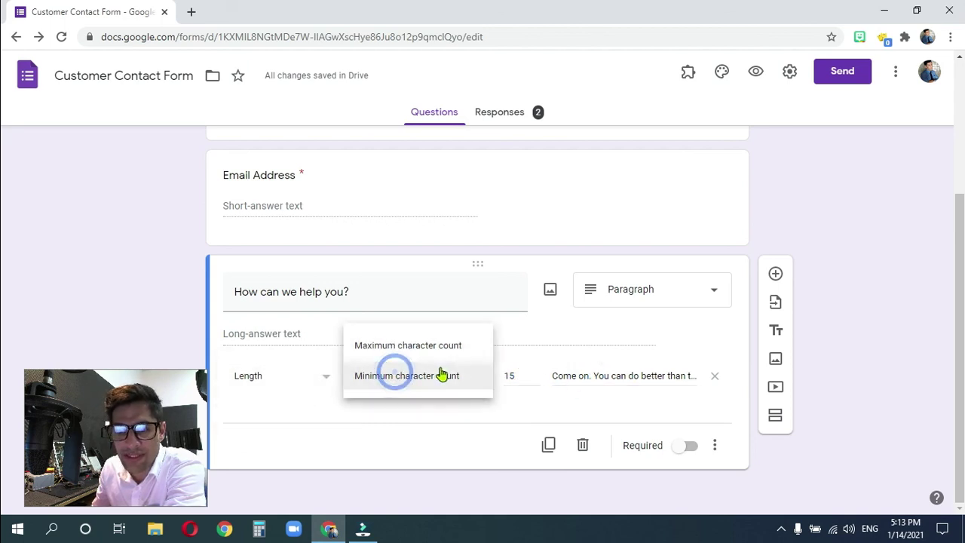
{"action": "left_click", "coordinate": [293, 381]}
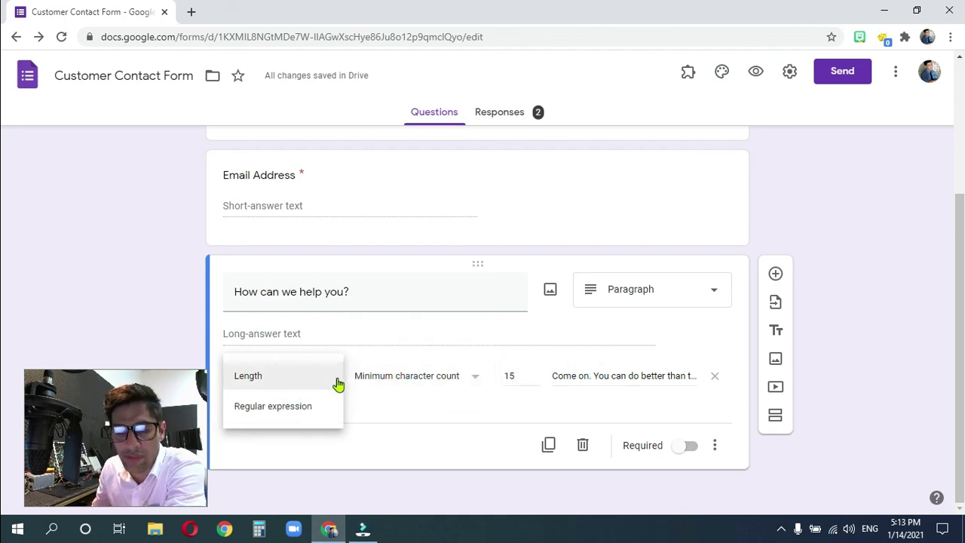
{"action": "left_click", "coordinate": [426, 405]}
{"action": "left_click", "coordinate": [715, 445]}
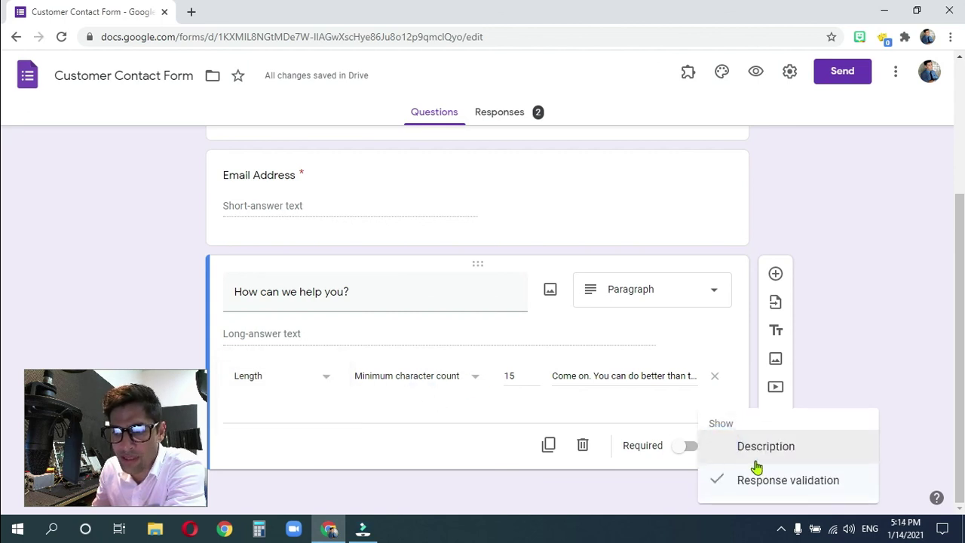
- Turn off response validation, mark 'How can we help you?' required, and open the Send dialog
{"action": "left_click", "coordinate": [827, 486]}
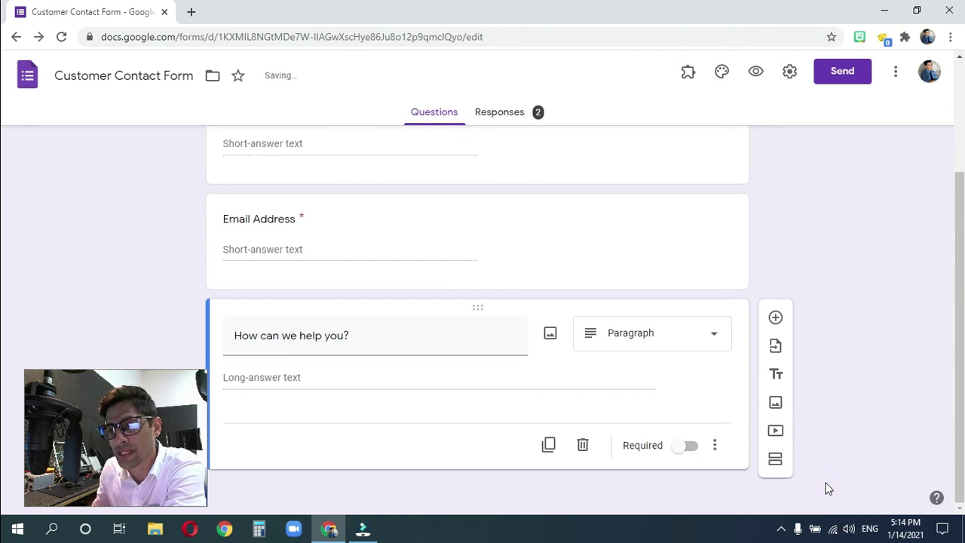
{"action": "left_click", "coordinate": [683, 451]}
{"action": "scroll", "coordinate": [475, 414], "scroll_direction": "up", "scroll_amount": 2}
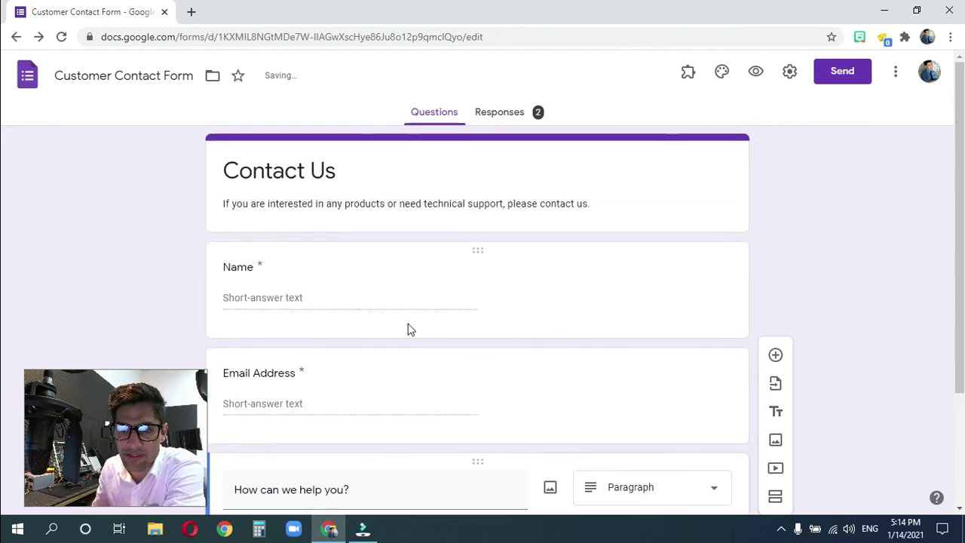
{"action": "scroll", "coordinate": [391, 305], "scroll_direction": "down", "scroll_amount": 1}
{"action": "scroll", "coordinate": [391, 310], "scroll_direction": "down", "scroll_amount": 1}
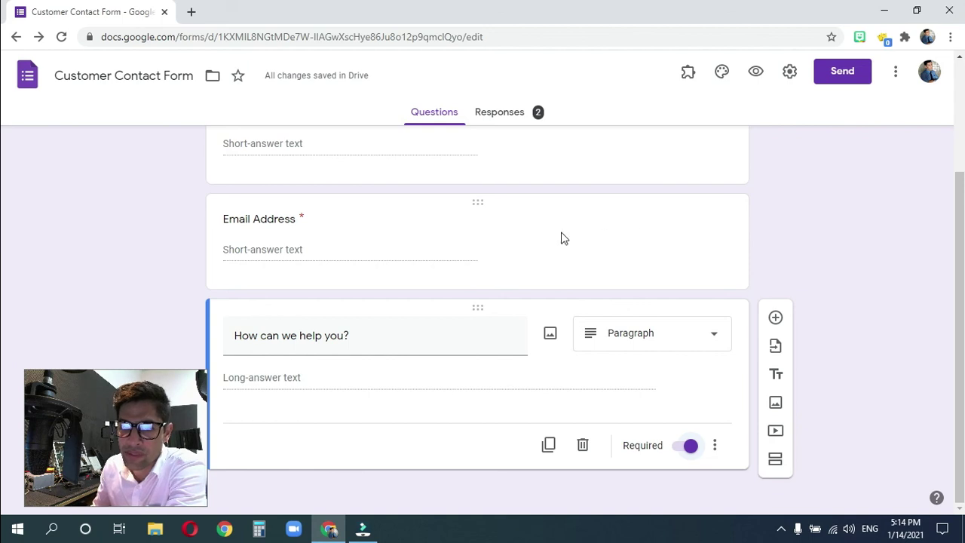
{"action": "scroll", "coordinate": [224, 241], "scroll_direction": "up", "scroll_amount": 1}
{"action": "scroll", "coordinate": [464, 259], "scroll_direction": "down", "scroll_amount": 1}
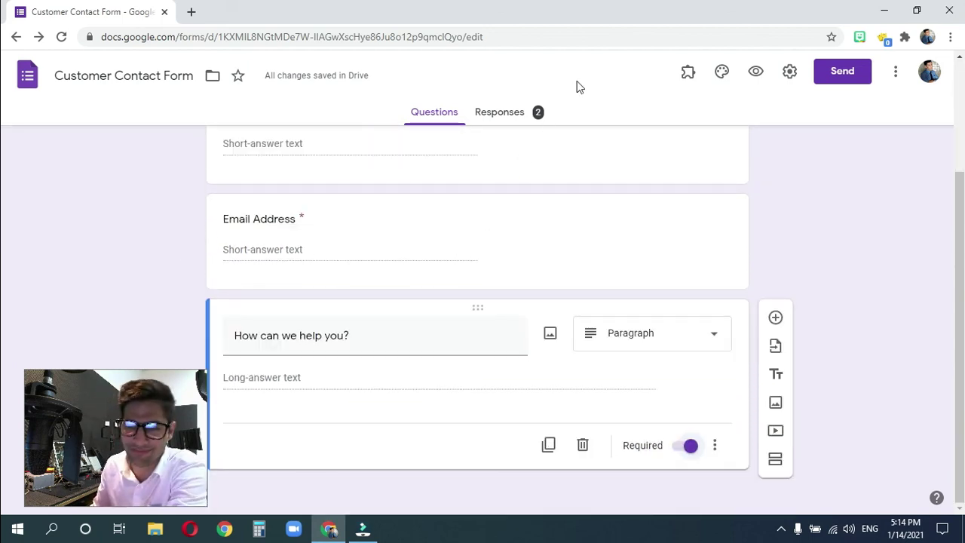
{"action": "left_click", "coordinate": [827, 78]}
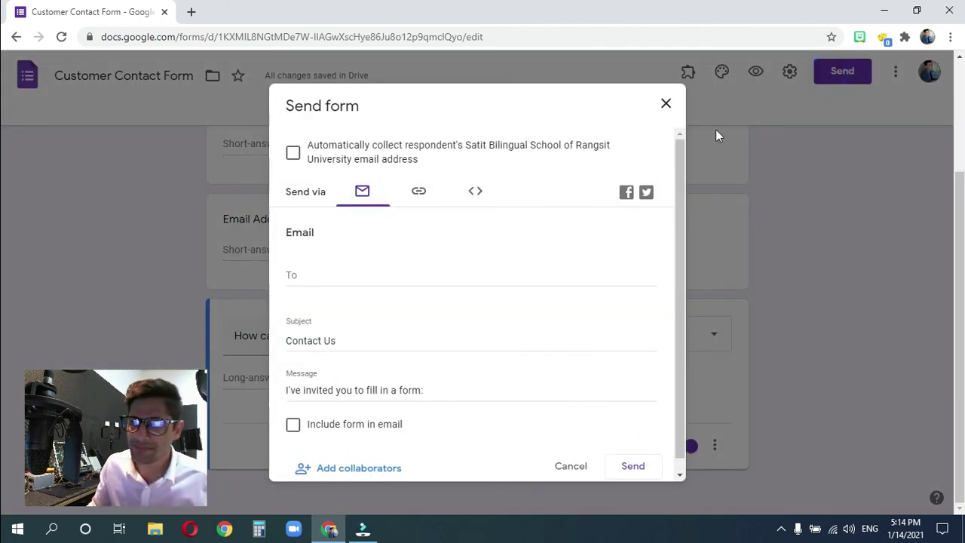